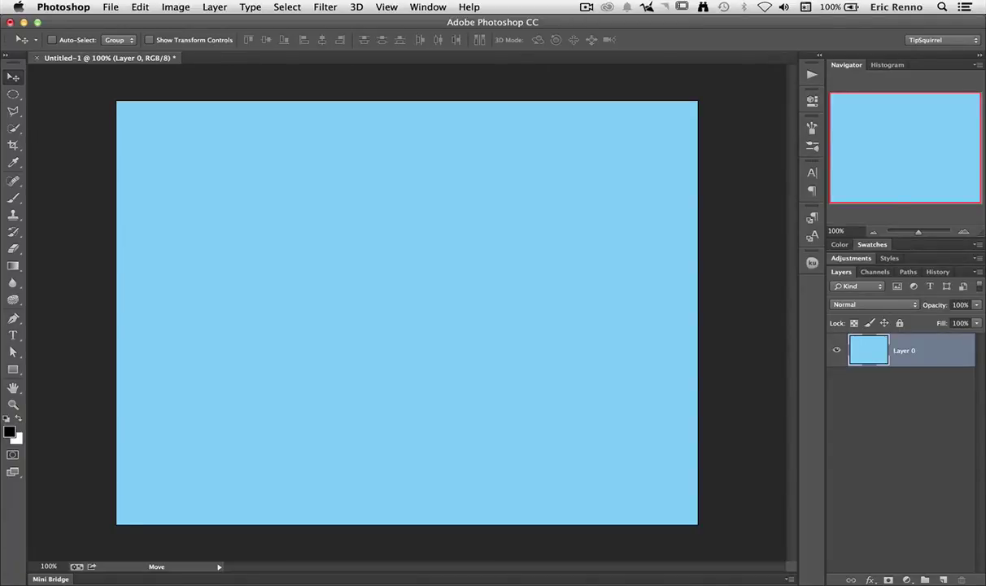
Draw a 253 × 174 px black rectangle on the canvas and name its layer Flag
click(13, 369)
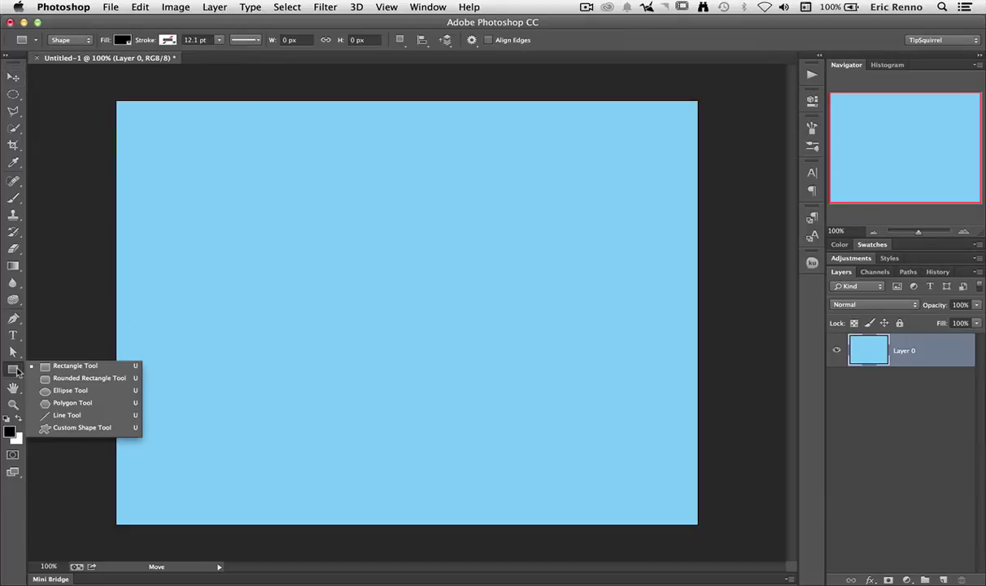
click(59, 366)
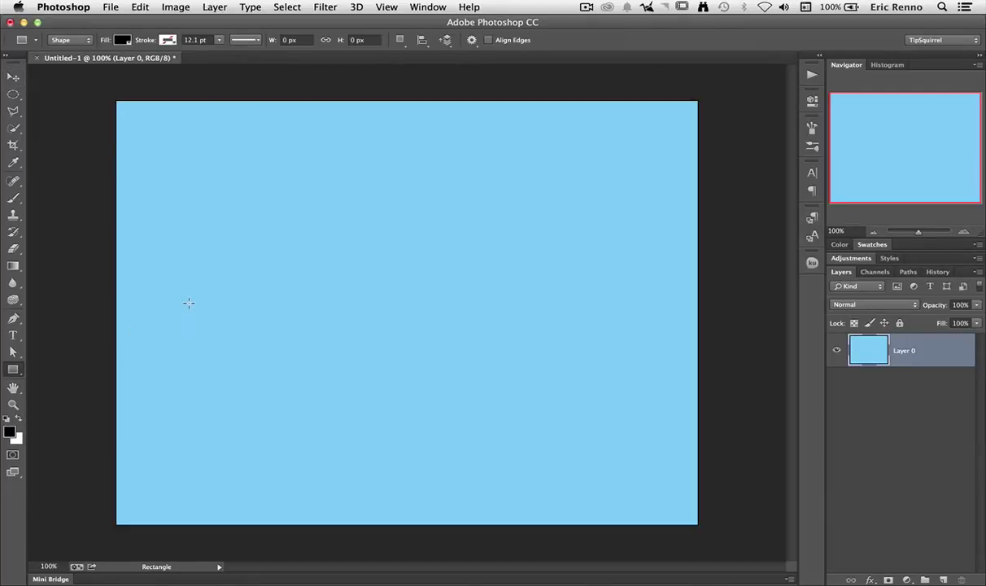
drag(199, 267, 283, 320)
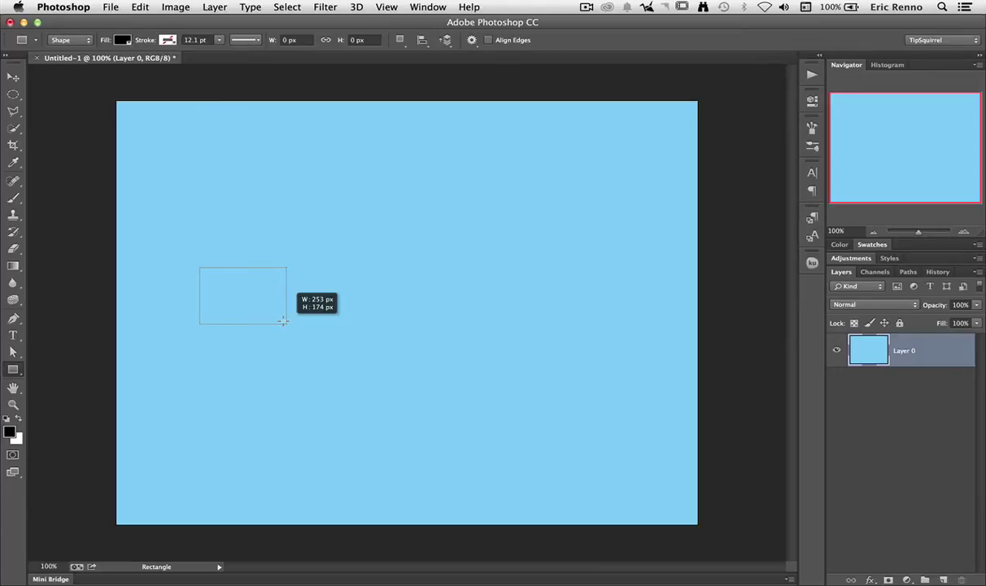
drag(283, 320, 284, 322)
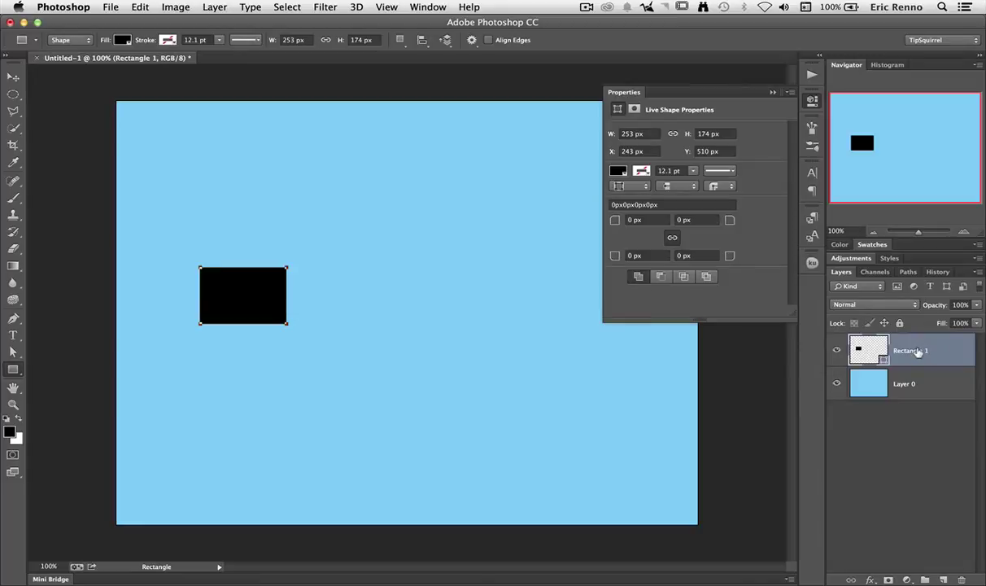
double_click(911, 350)
text(Blag)
key(Return)
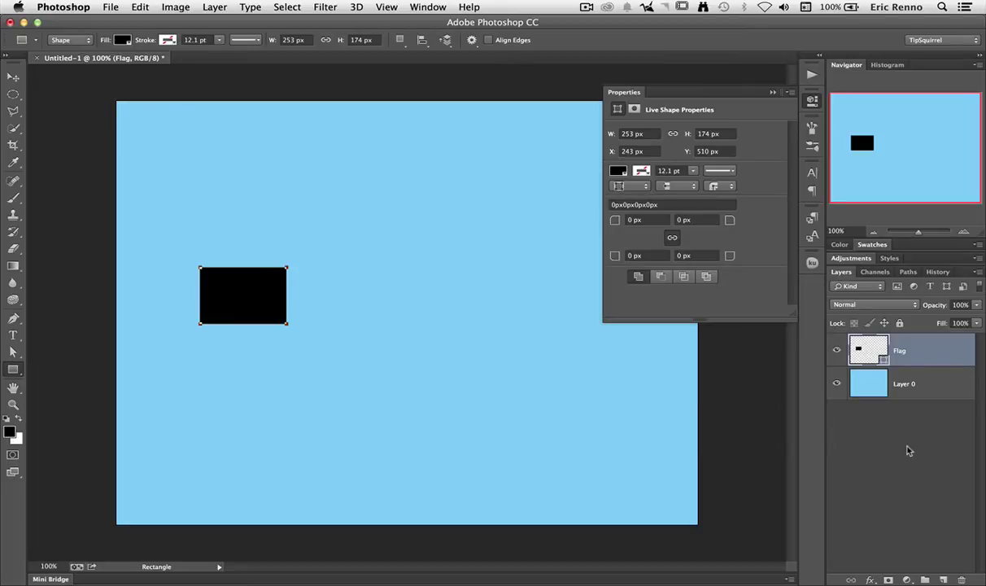
Duplicate the Flag layer as a new layer named Main
click(215, 8)
click(235, 49)
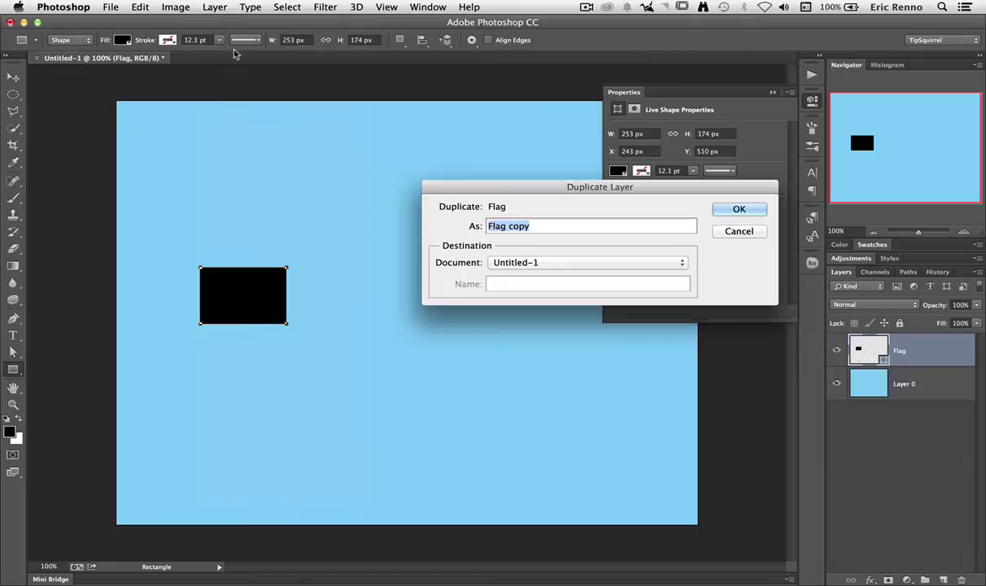
text(Main)
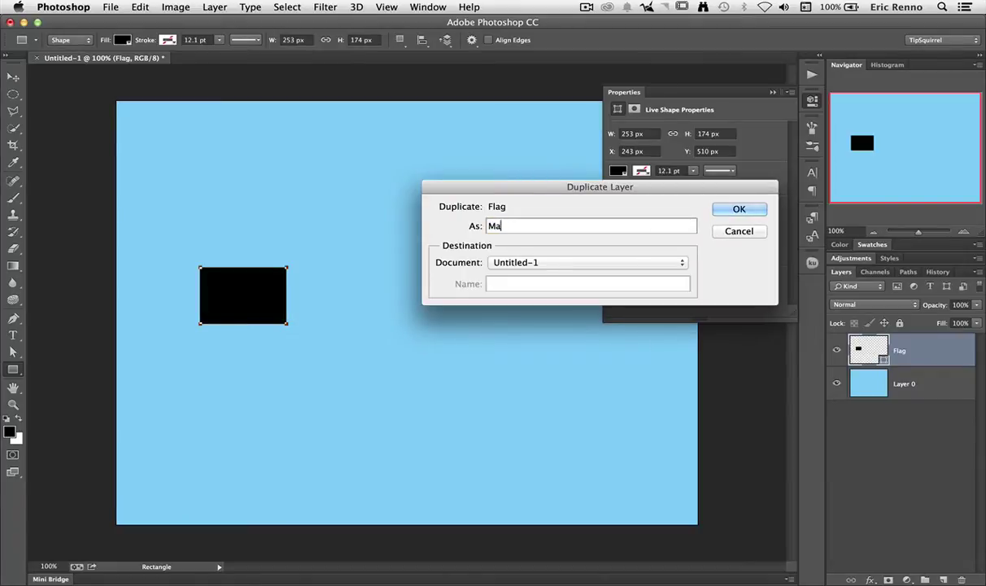
click(721, 210)
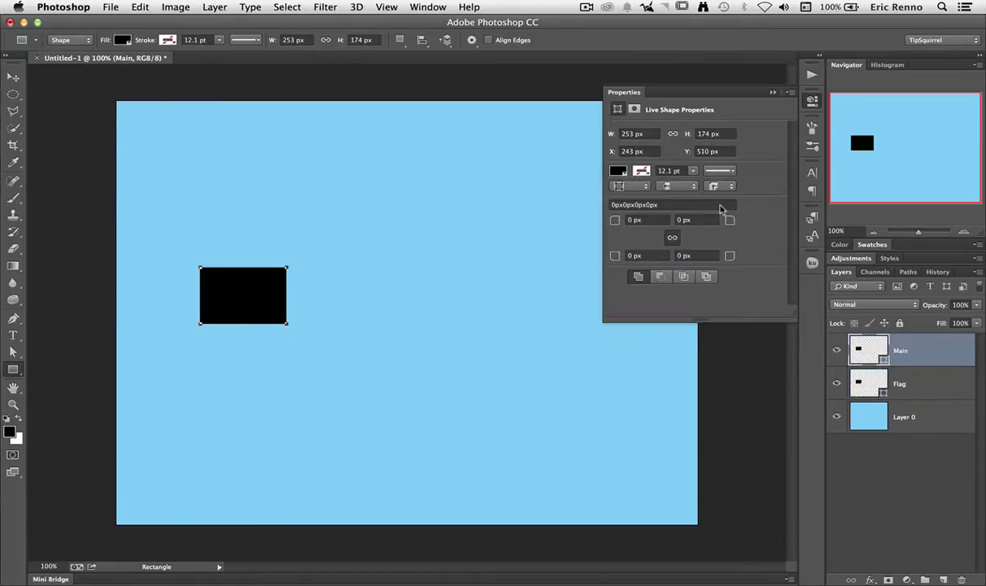
Hide the Main layer and select the Flag rectangle's path
click(837, 350)
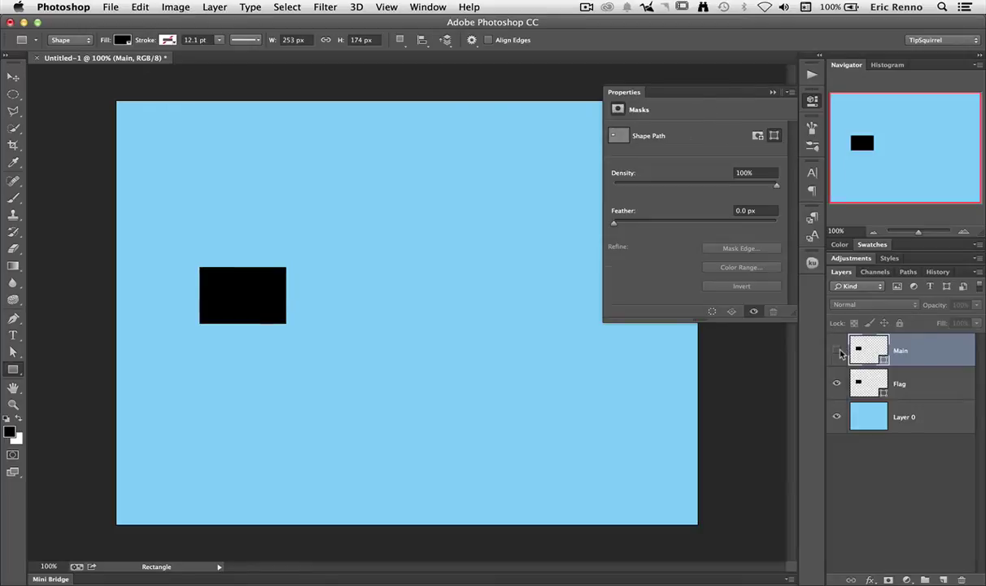
click(925, 383)
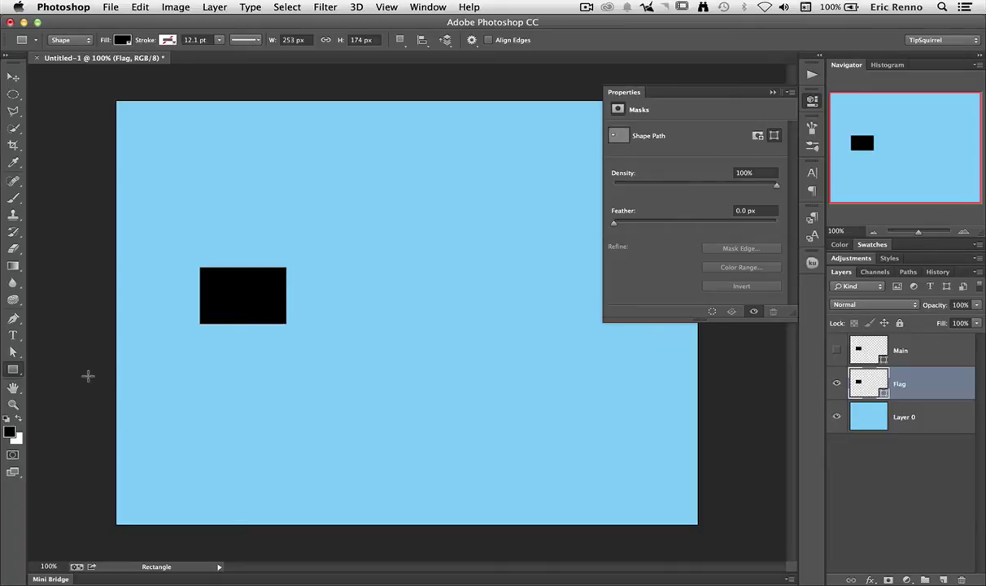
click(13, 352)
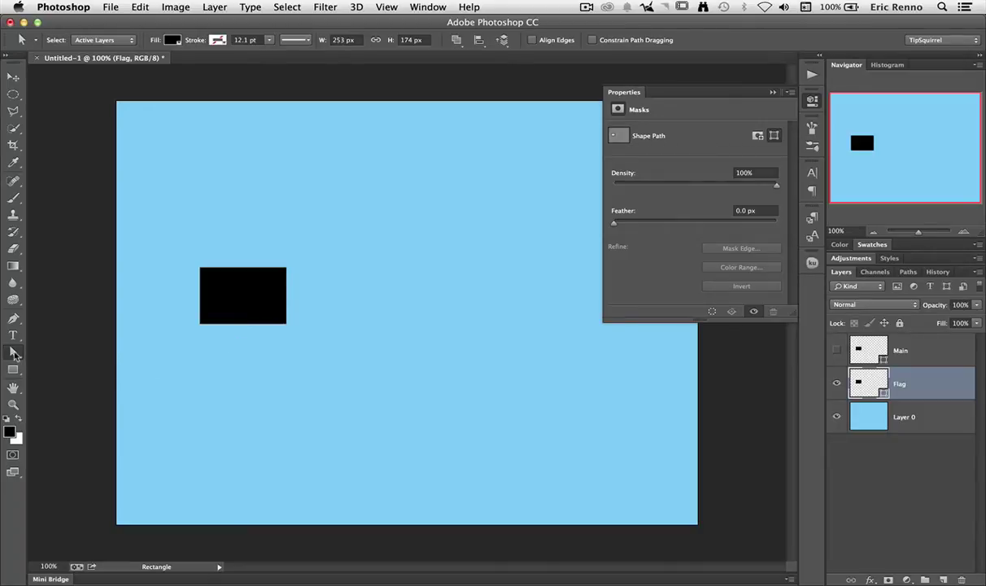
right_click(14, 352)
click(44, 350)
click(236, 311)
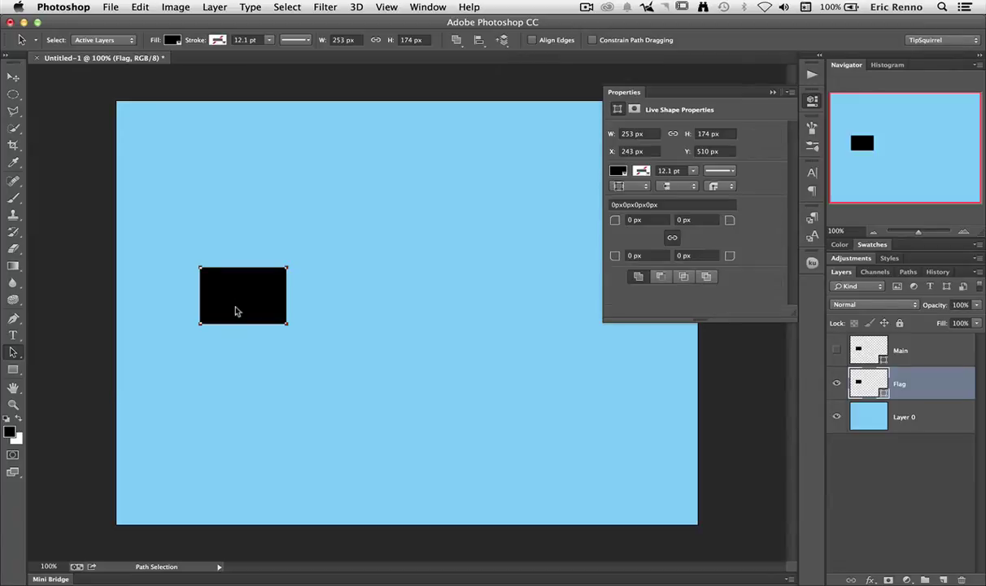
Add three anchor points along the rectangle's left edge with the Pen Tool
click(14, 321)
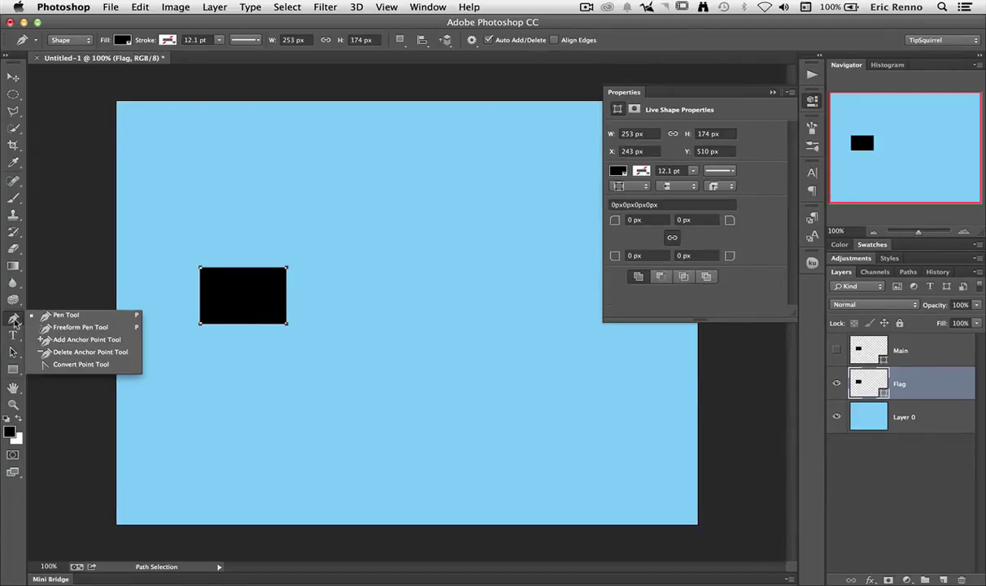
click(58, 317)
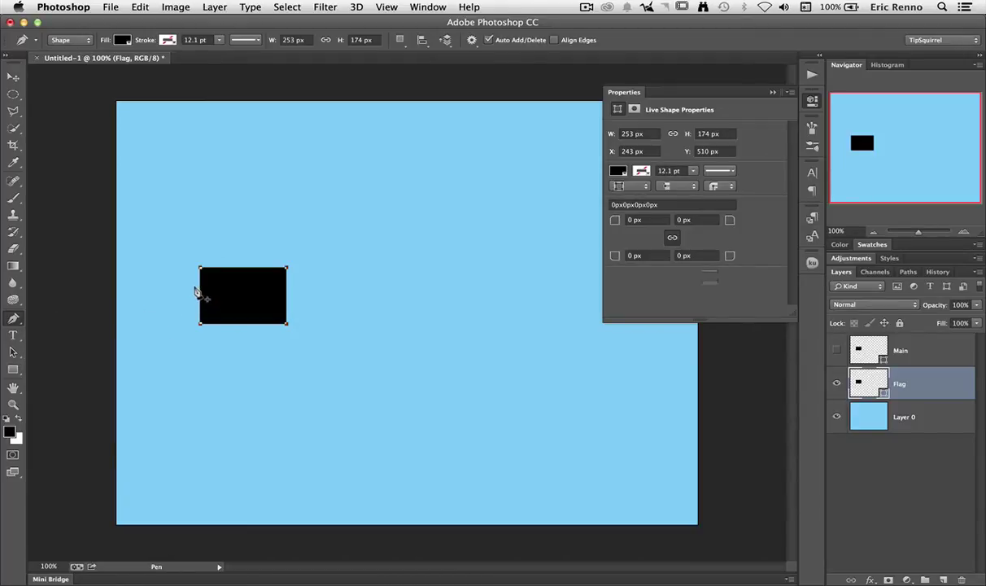
click(200, 279)
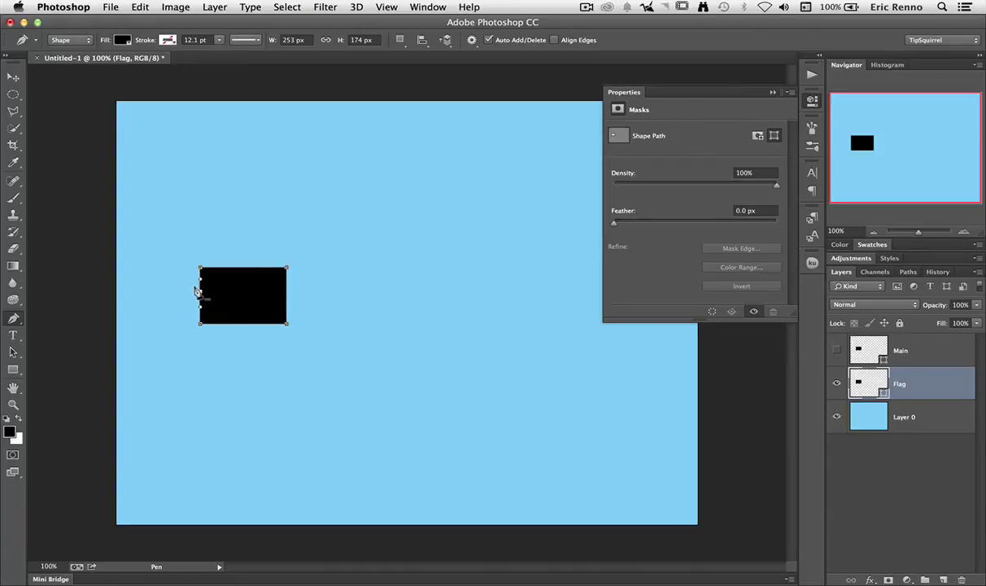
click(200, 291)
click(200, 306)
Pull the left edge's middle anchor inward and convert it into a sharp corner
click(13, 352)
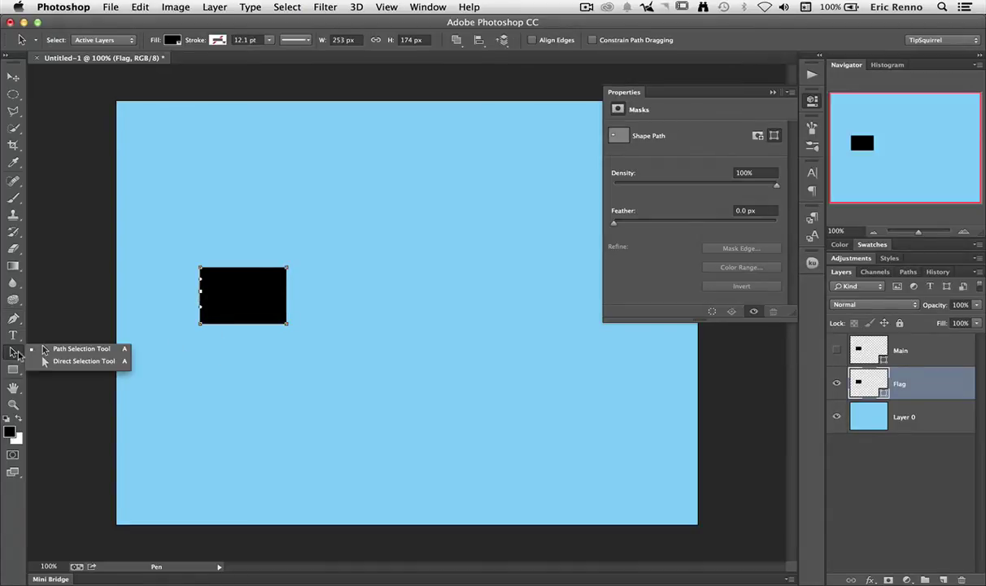
click(93, 366)
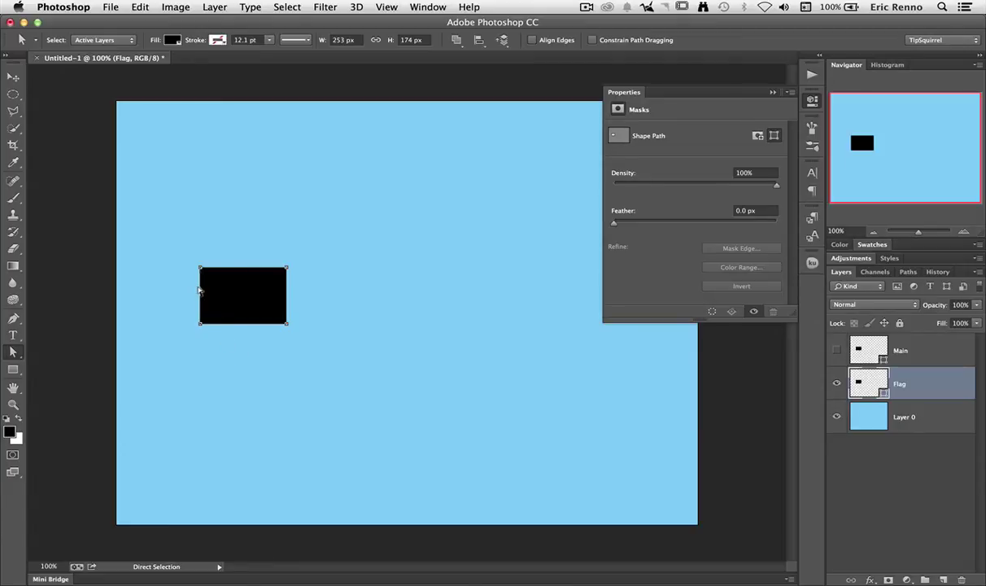
drag(198, 290, 229, 295)
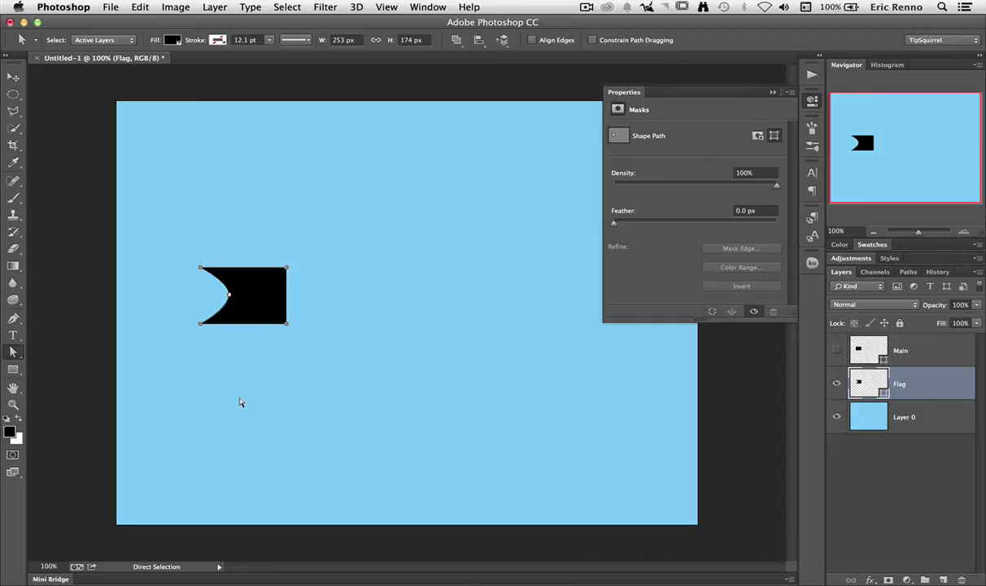
click(13, 319)
click(15, 322)
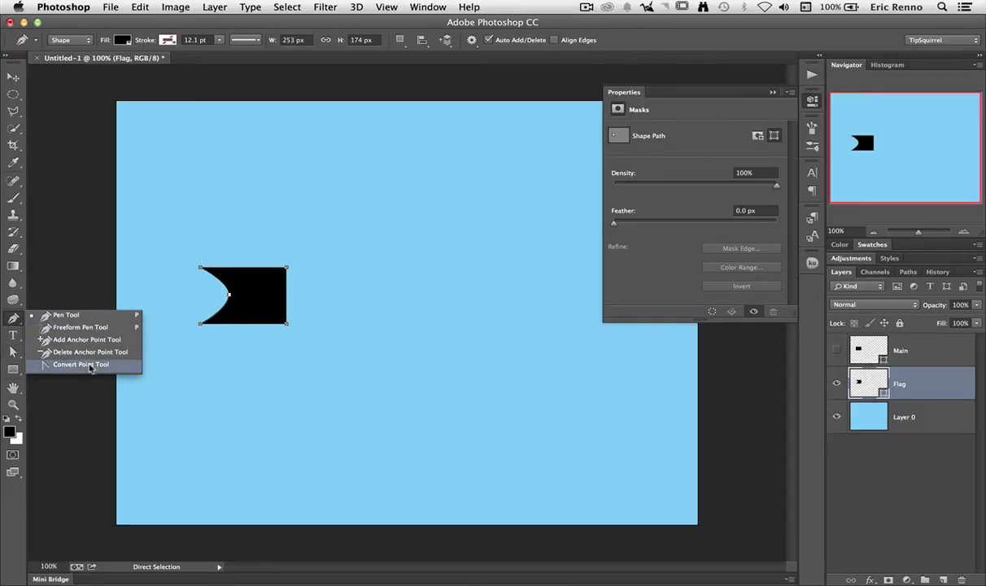
click(109, 366)
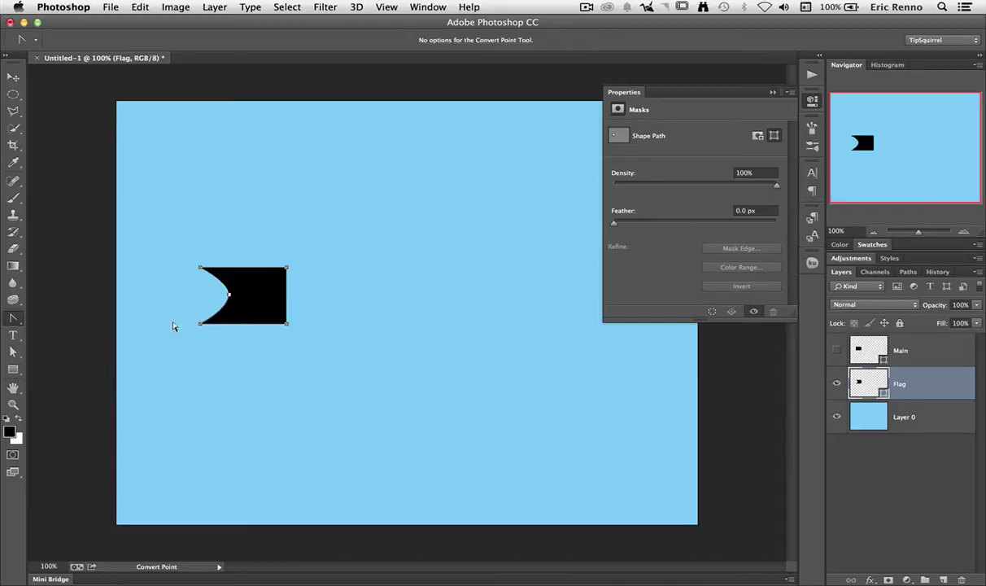
click(227, 294)
Change the Flag shape's fill to a linear gradient angled at 180°
click(12, 371)
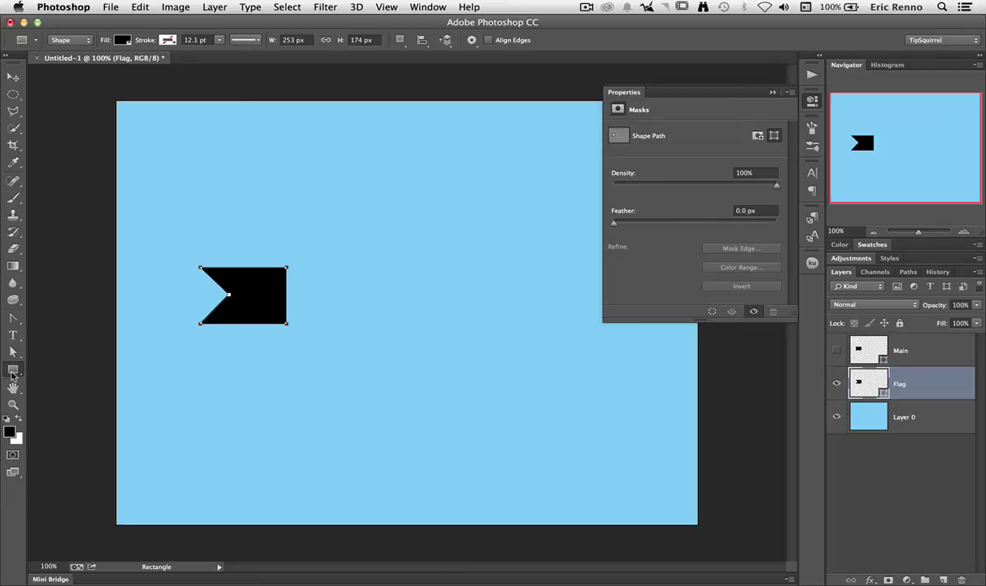
click(122, 39)
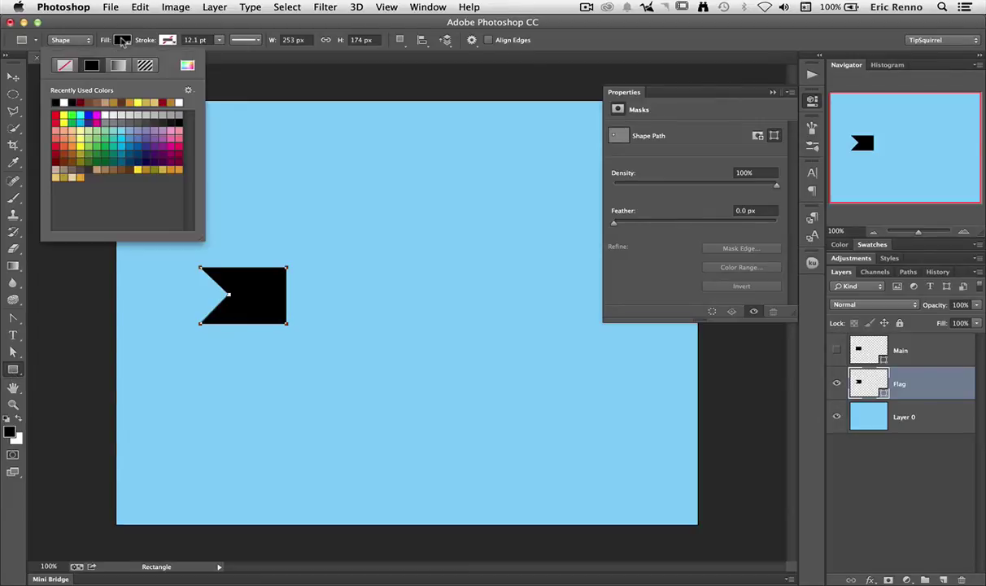
click(119, 65)
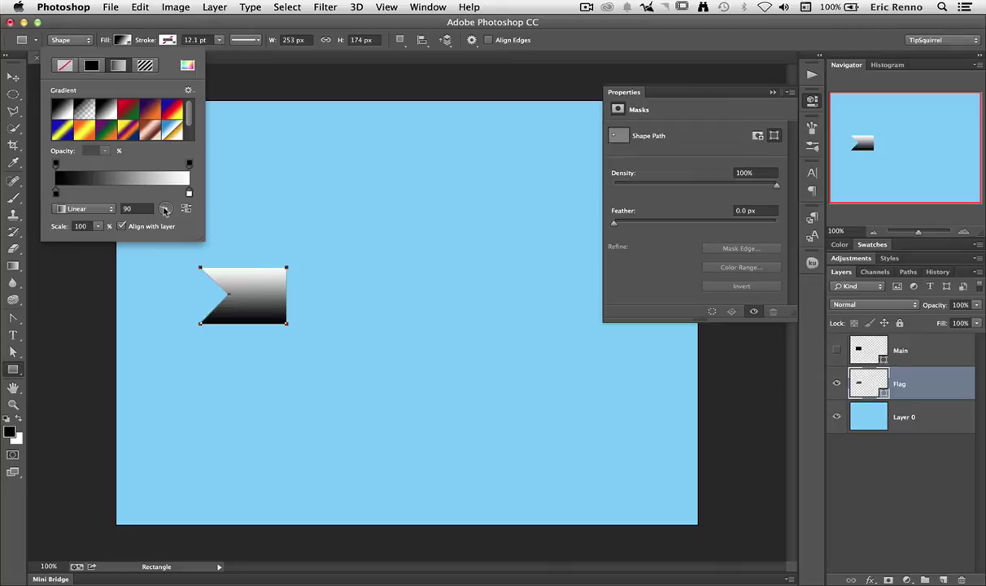
drag(165, 211, 159, 210)
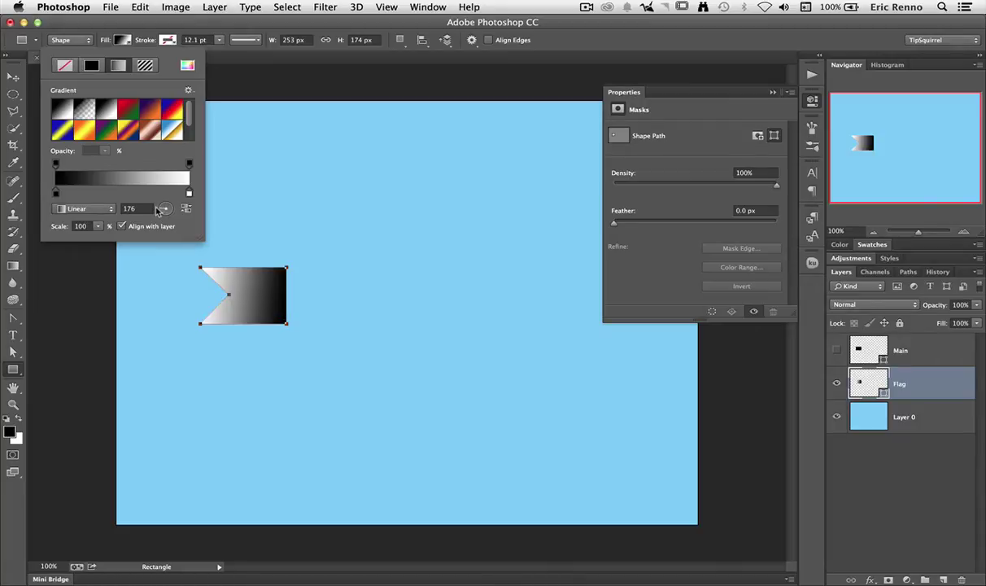
click(130, 208)
text(180)
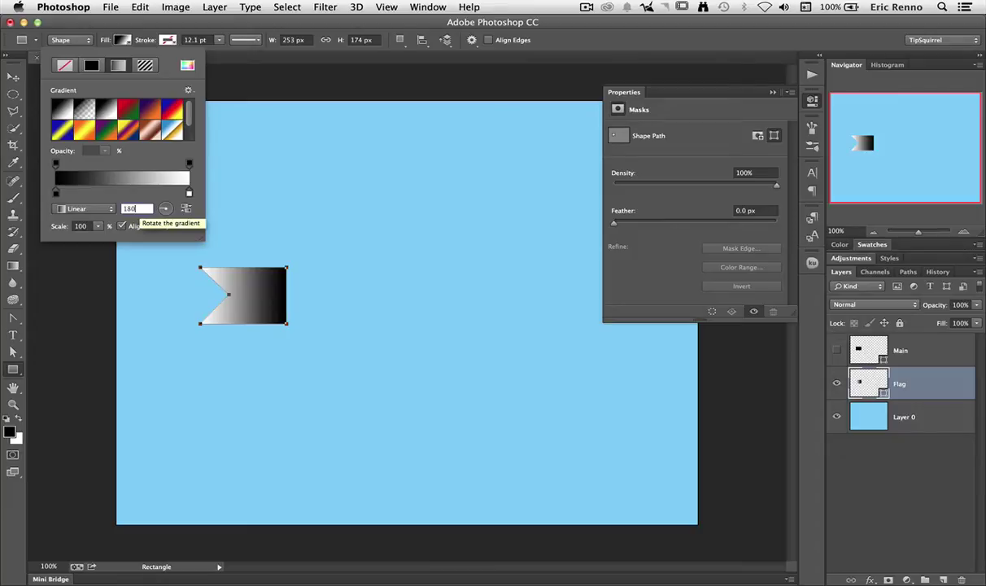
Set the gradient's left stop to dark red (H 5, S 100, B 70)
double_click(56, 194)
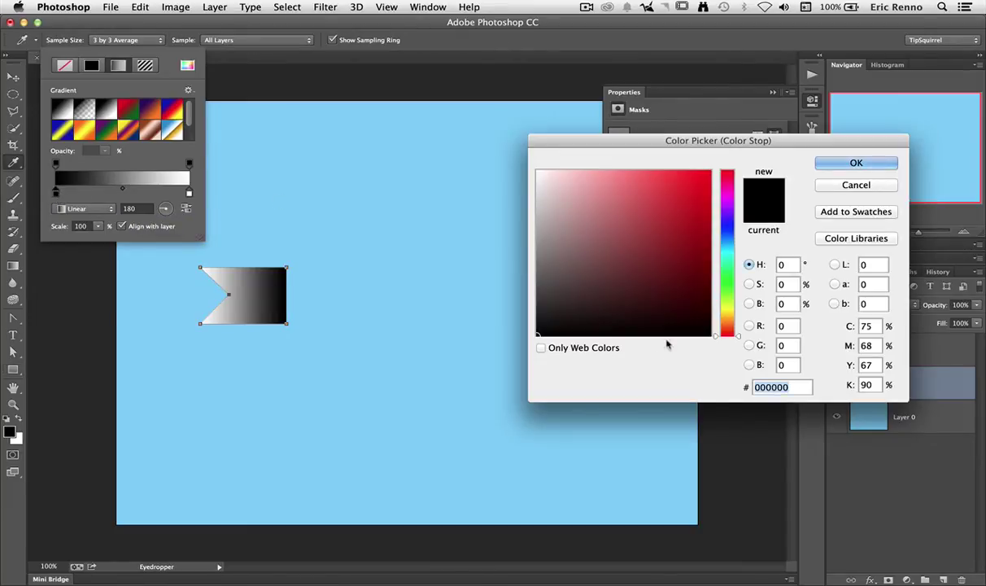
double_click(789, 263)
text(5)
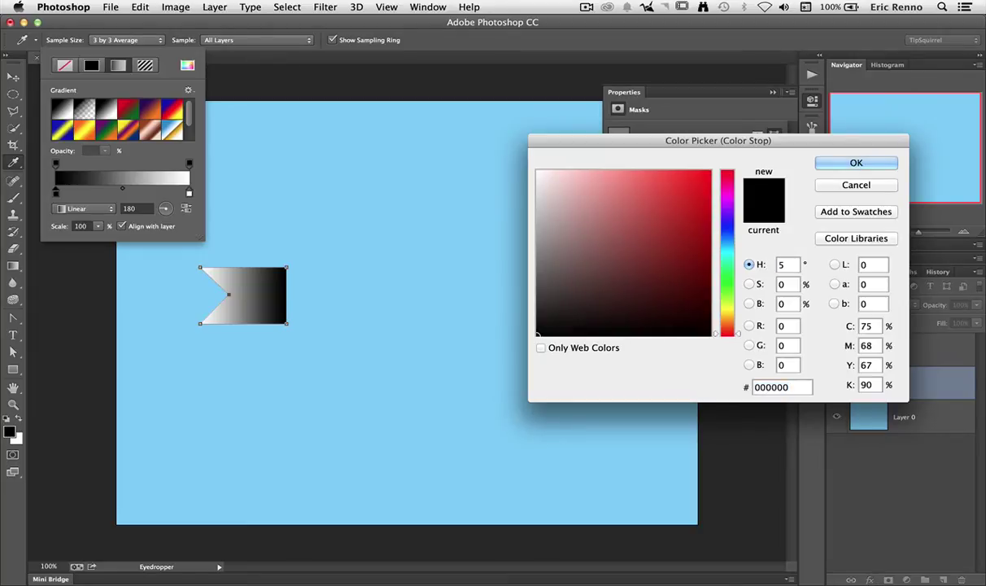
key(Tab)
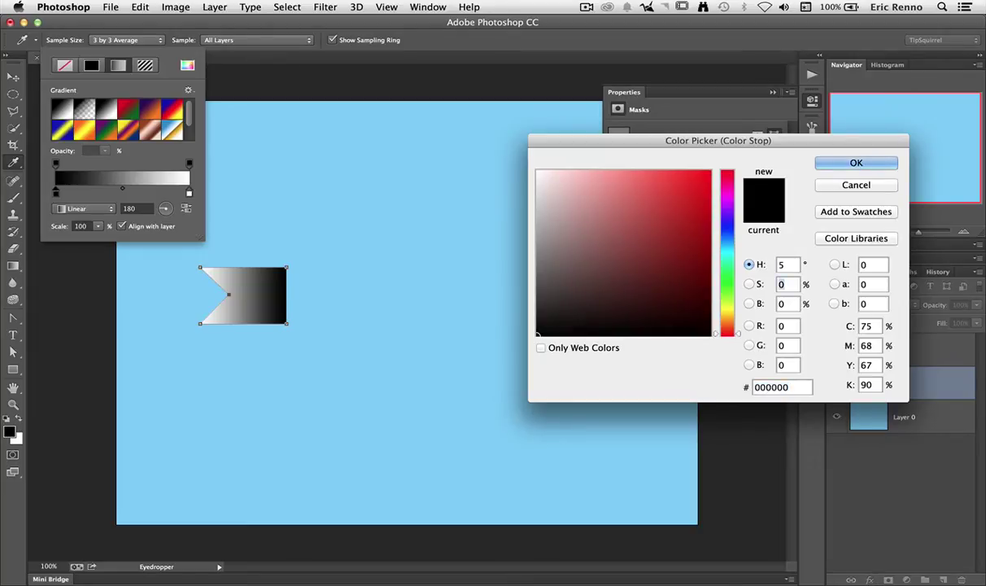
text(100)
key(Tab)
text(70)
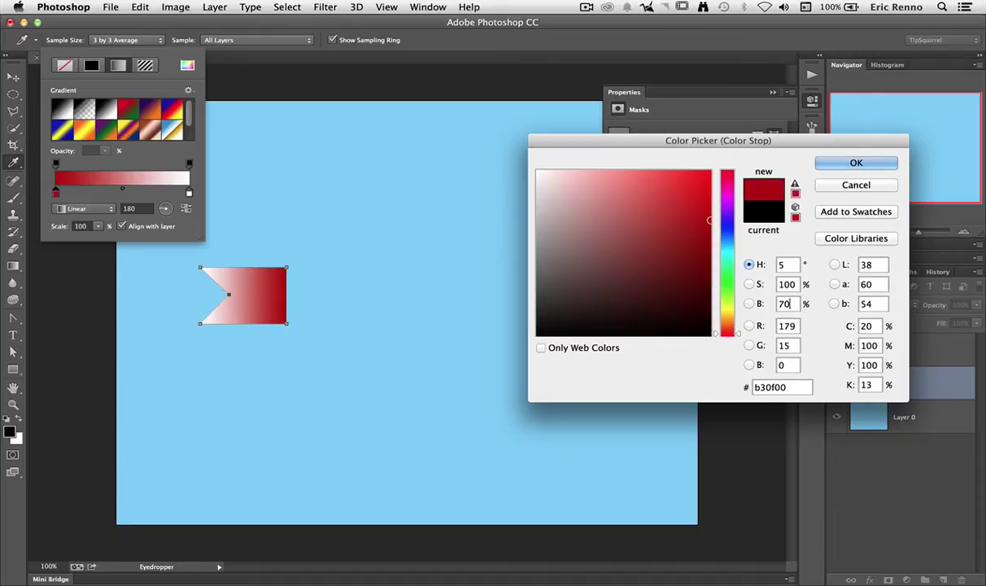
click(852, 165)
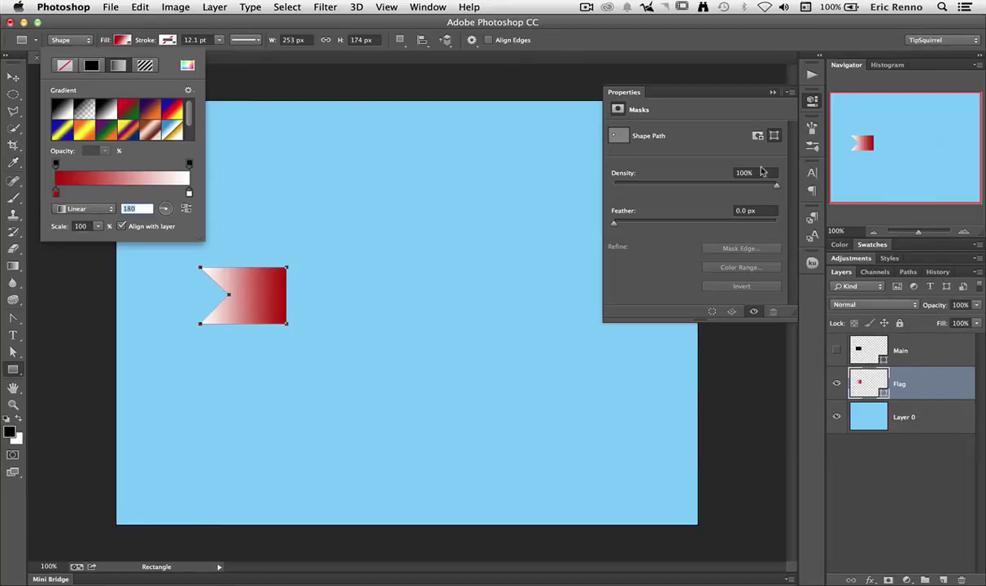
Set the white end stop to bright red (H 5, S 100, B 100)
double_click(188, 193)
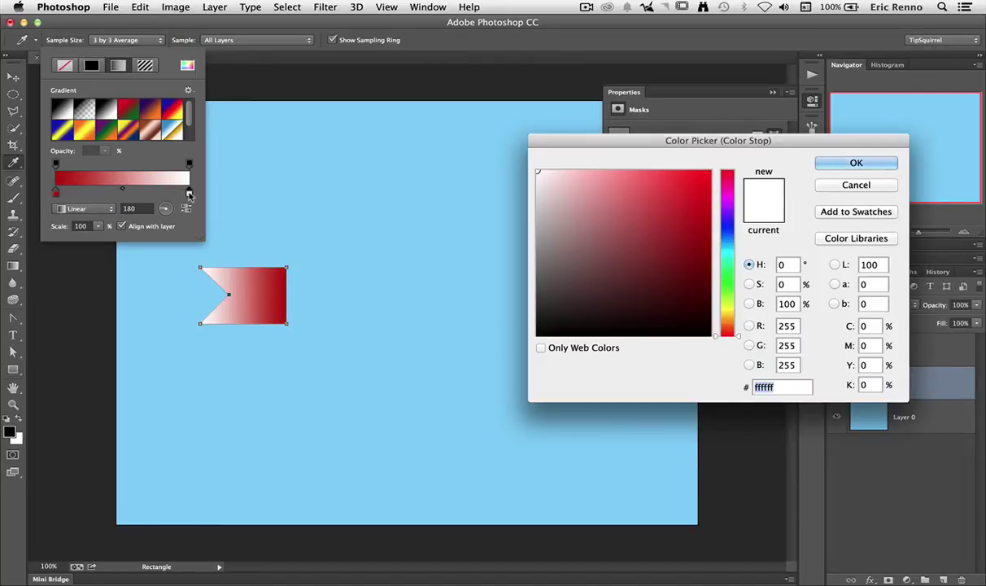
click(789, 265)
text(5)
key(Tab)
text(100)
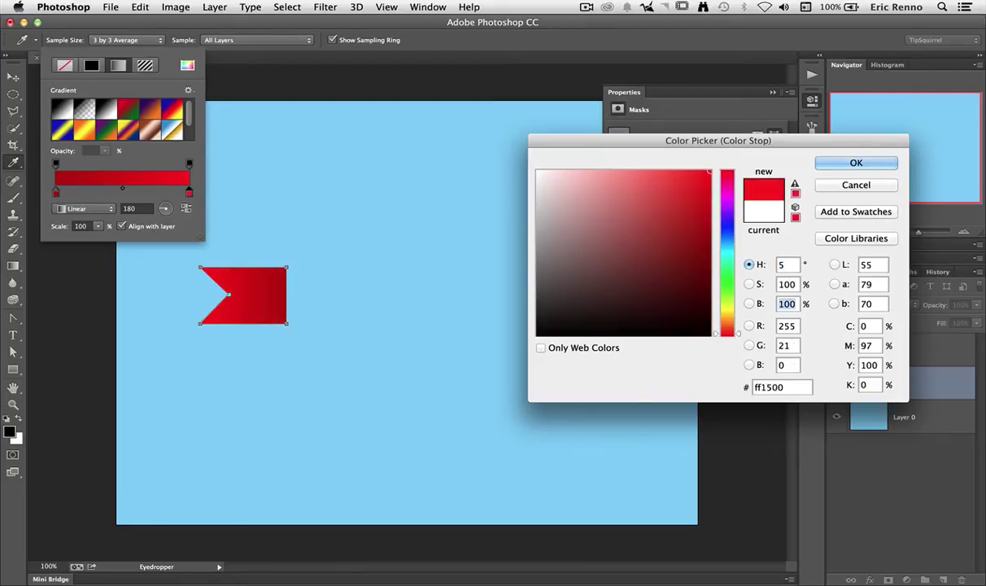
key(Tab)
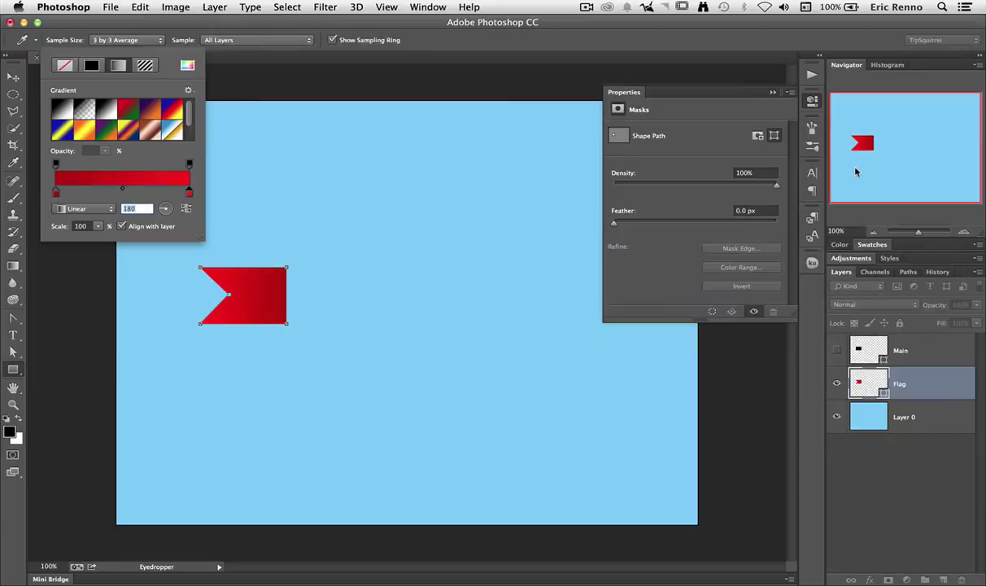
click(854, 165)
click(877, 336)
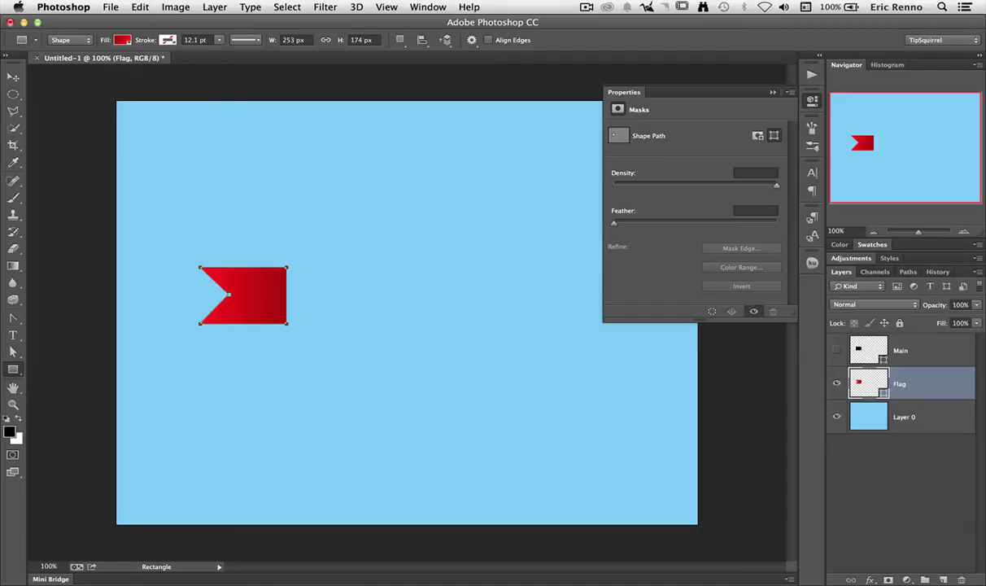
Draw a 3-sided polygon, 143.84 × 166.13 px, over the flag's right end pointing inward
click(13, 368)
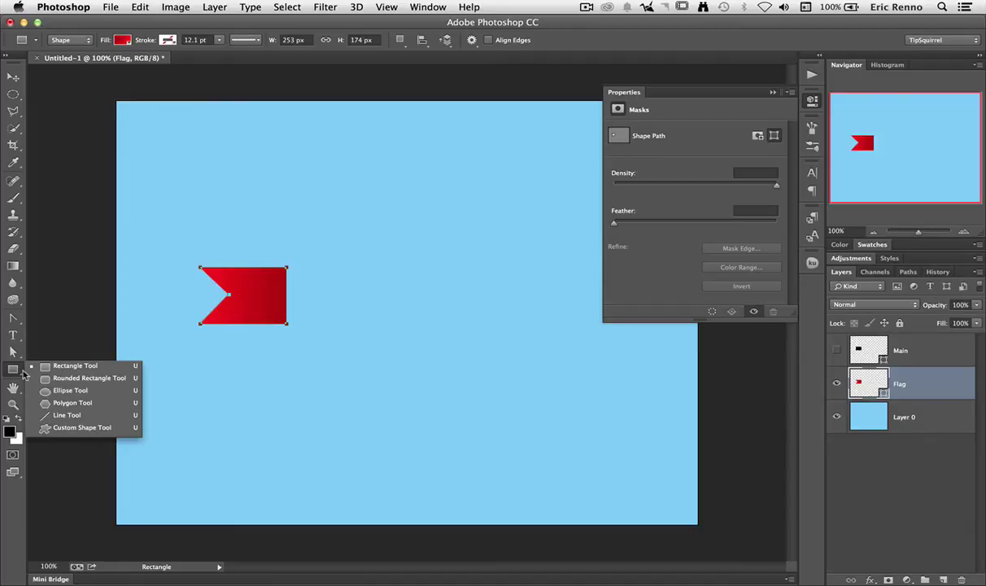
click(112, 404)
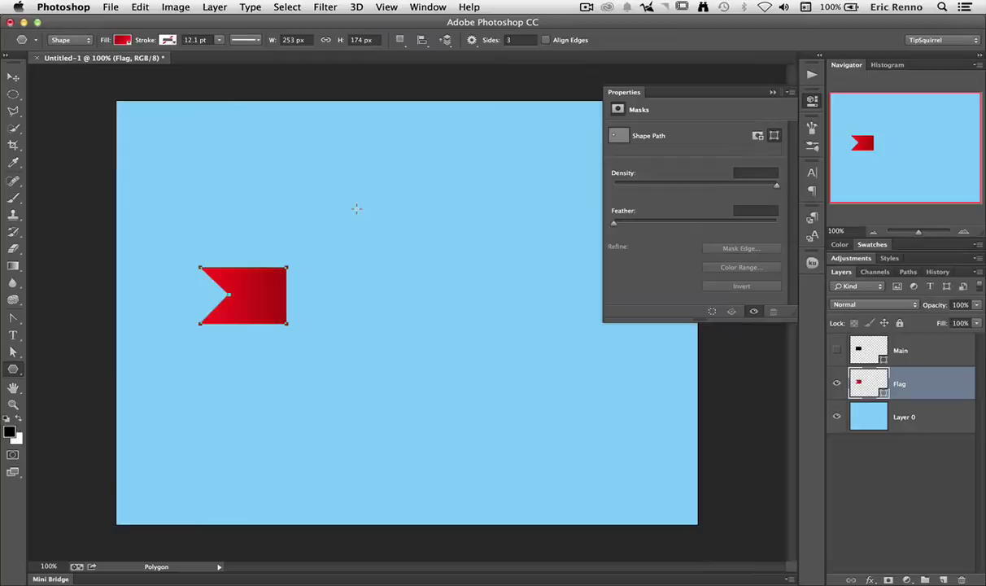
click(471, 41)
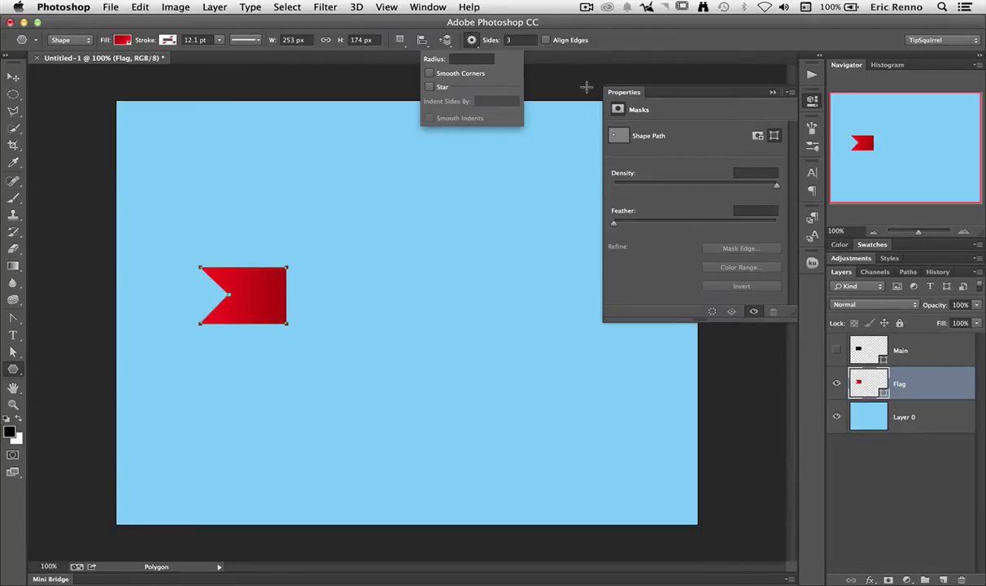
click(772, 92)
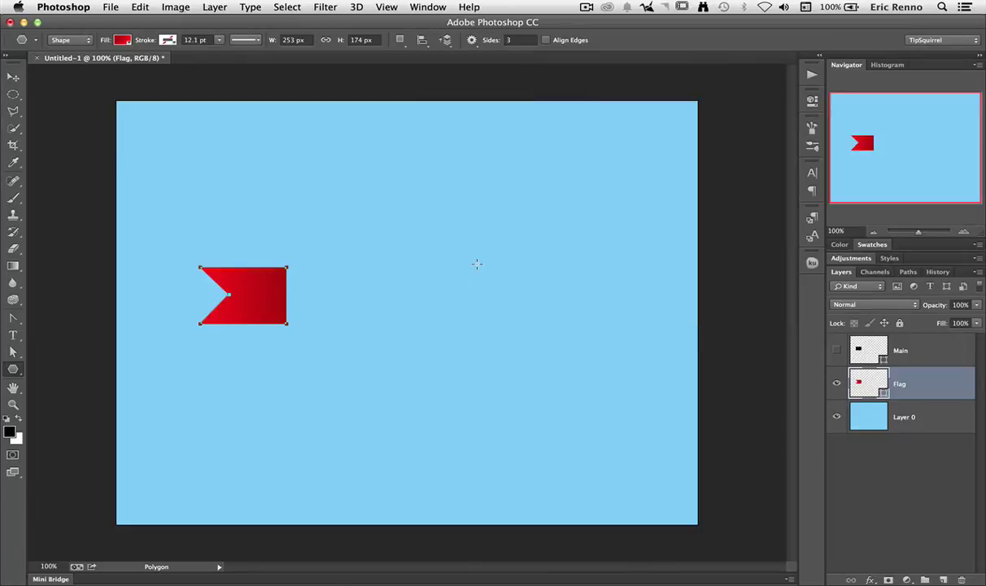
drag(476, 264, 380, 258)
key(shift)
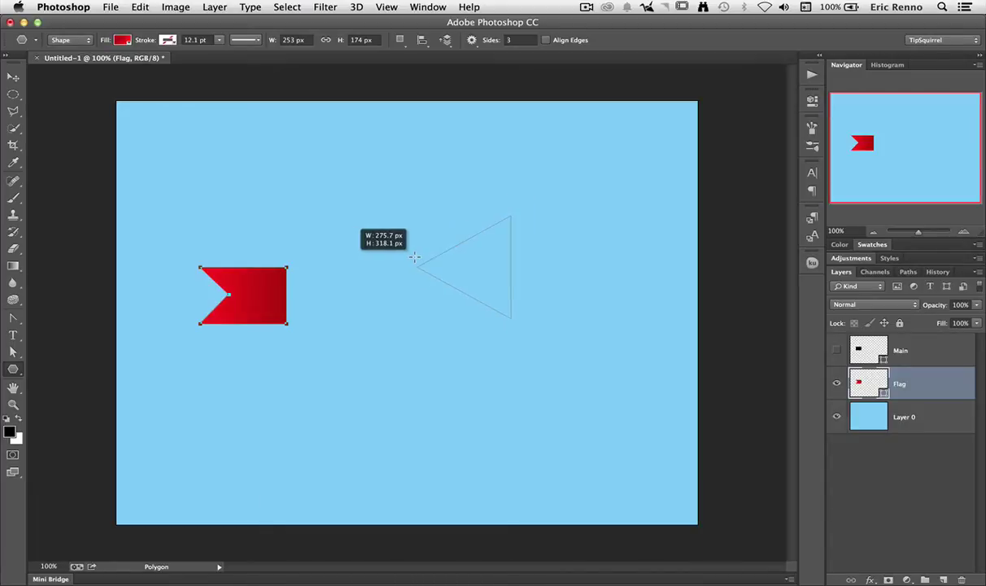
mouse_move(414, 257)
mouse_down()
mouse_move(419, 248)
mouse_move(393, 280)
mouse_move(357, 244)
mouse_move(202, 301)
mouse_move(222, 318)
mouse_move(225, 301)
mouse_move(249, 287)
mouse_up()
key(space)
key(space)
key(space)
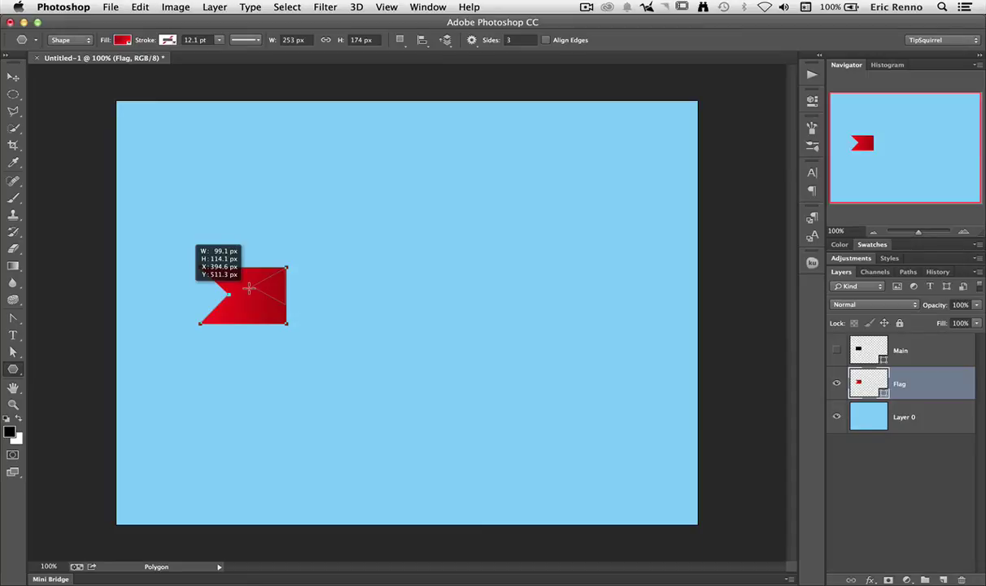
drag(249, 287, 242, 292)
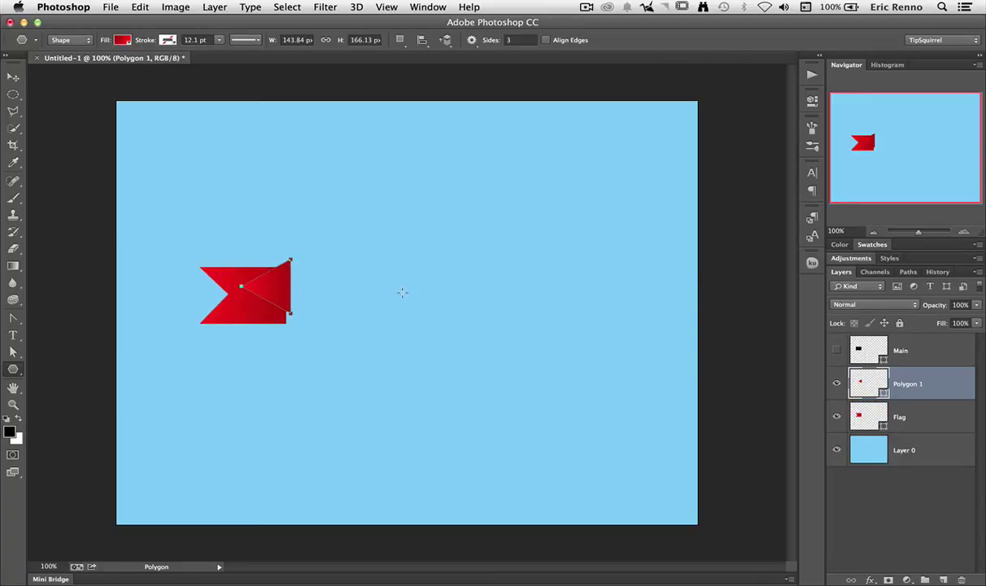
Nudge the triangle into place on the flag and zoom in on it
click(17, 78)
mouse_move(277, 281)
mouse_down()
mouse_move(269, 303)
mouse_move(273, 290)
mouse_up()
click(962, 233)
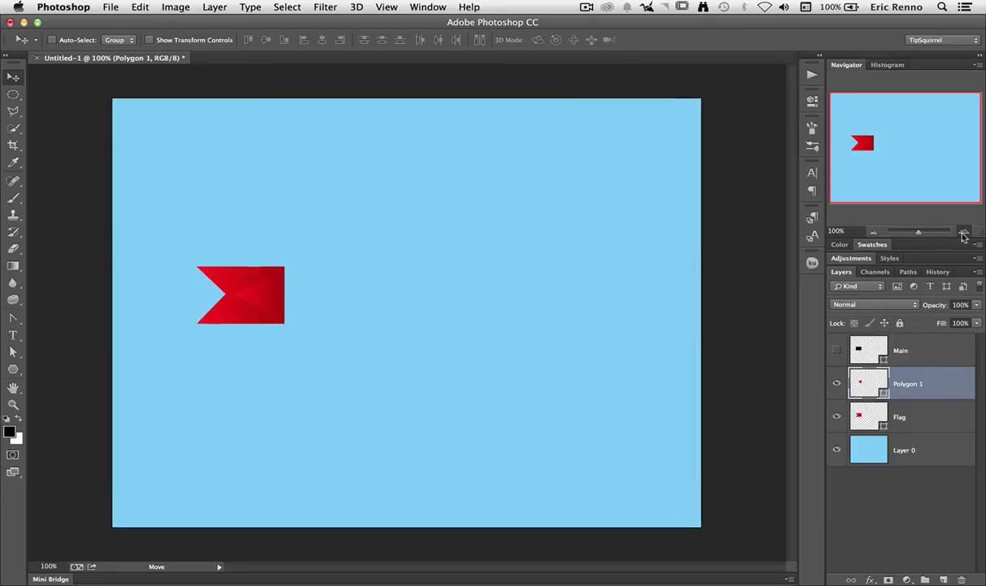
click(962, 233)
drag(906, 147, 867, 144)
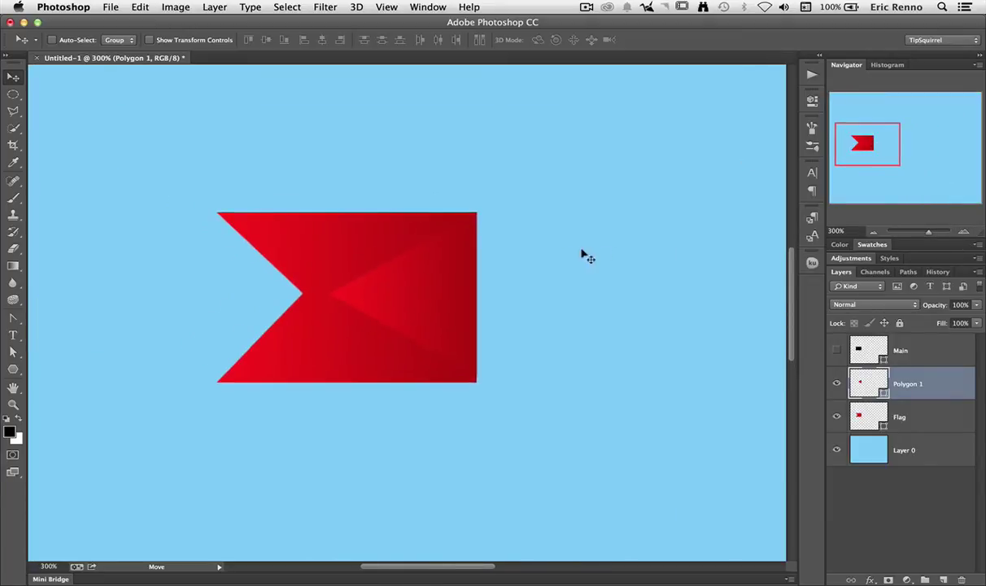
drag(463, 273, 471, 271)
Set the triangle gradient's left stop to hue 60
click(13, 368)
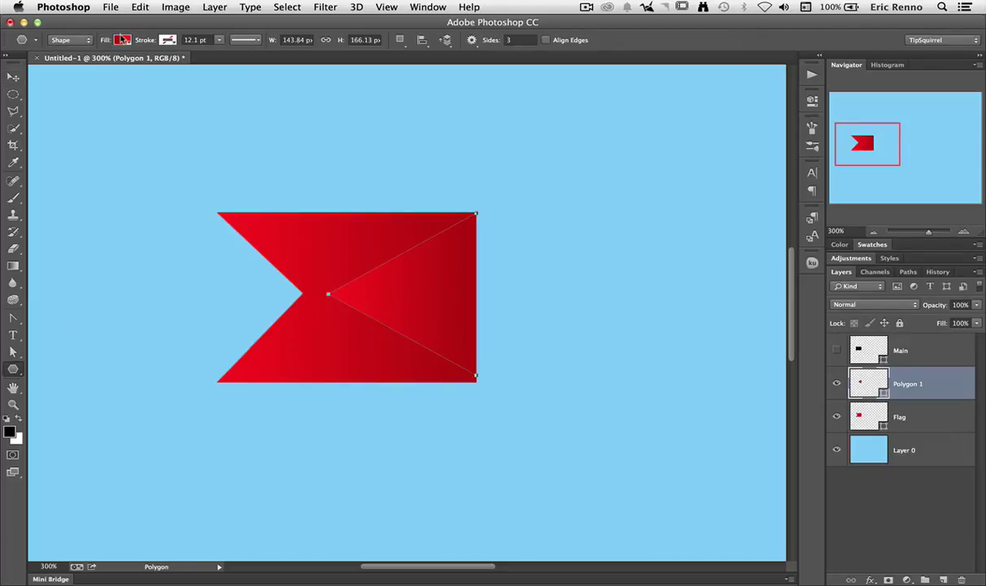
click(121, 39)
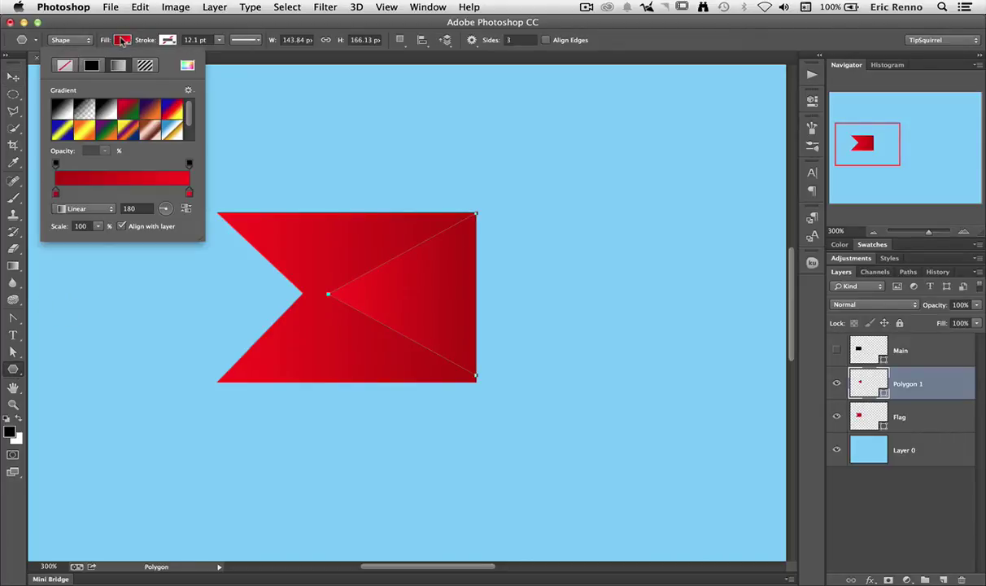
double_click(56, 195)
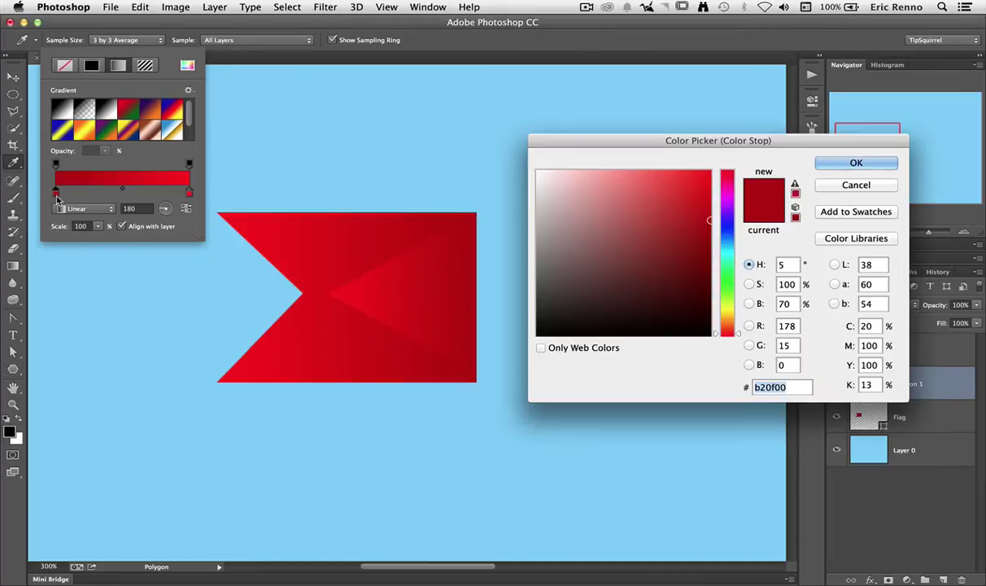
double_click(780, 263)
text(60)
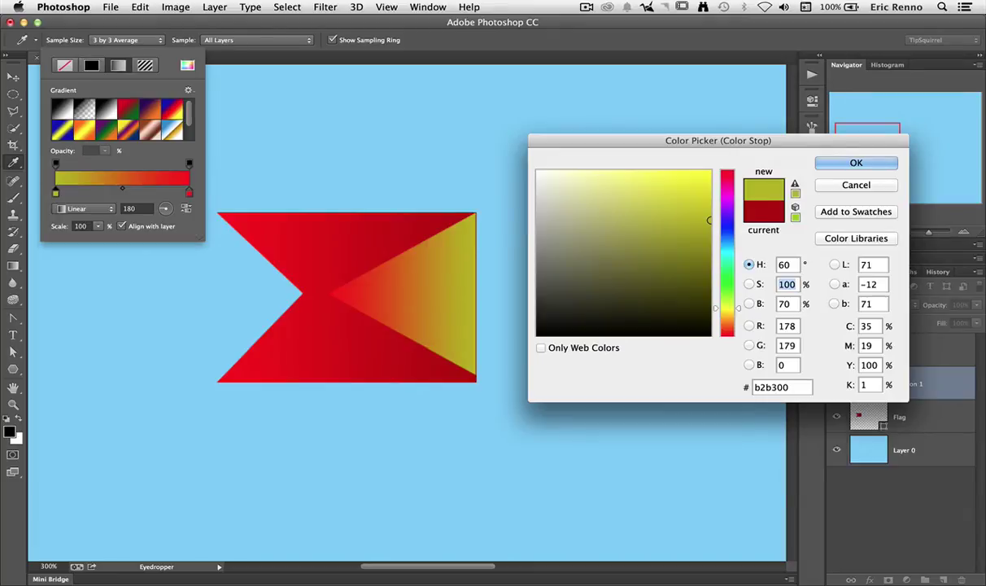
key(Tab)
key(Tab)
click(846, 162)
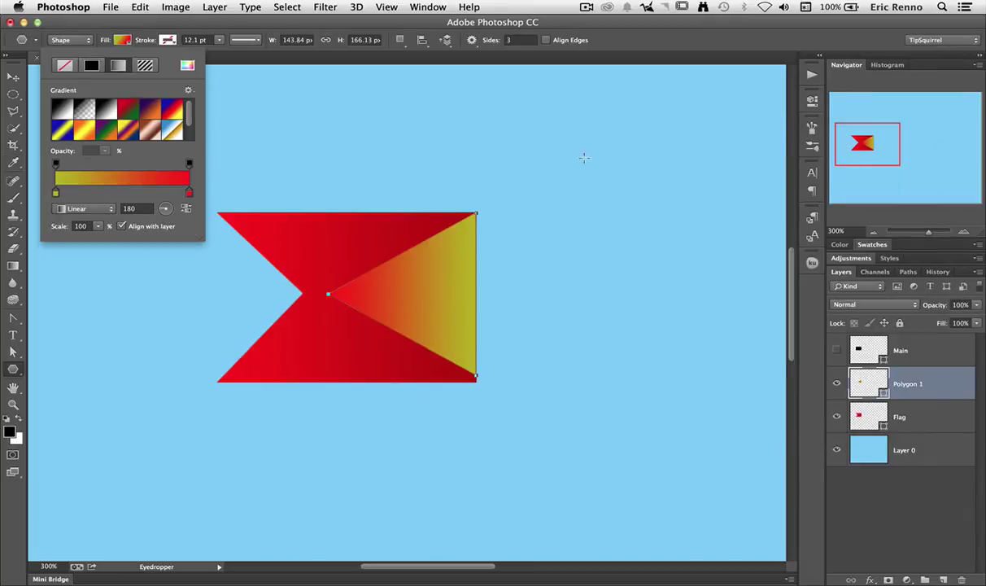
Change the gradient's right stop to hue 60 for pure yellow
double_click(188, 193)
click(787, 264)
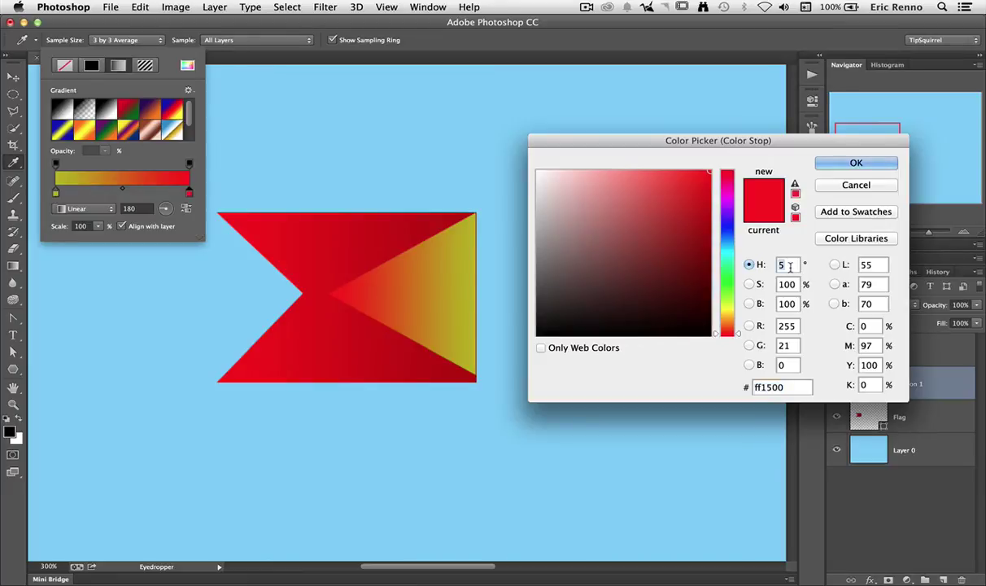
key(BackSpace)
text(60)
key(Tab)
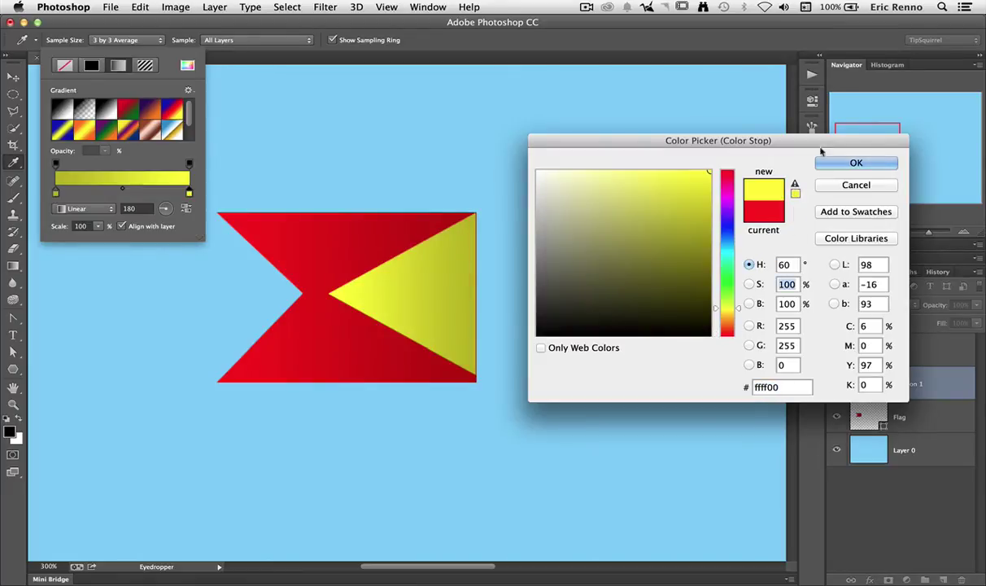
click(854, 163)
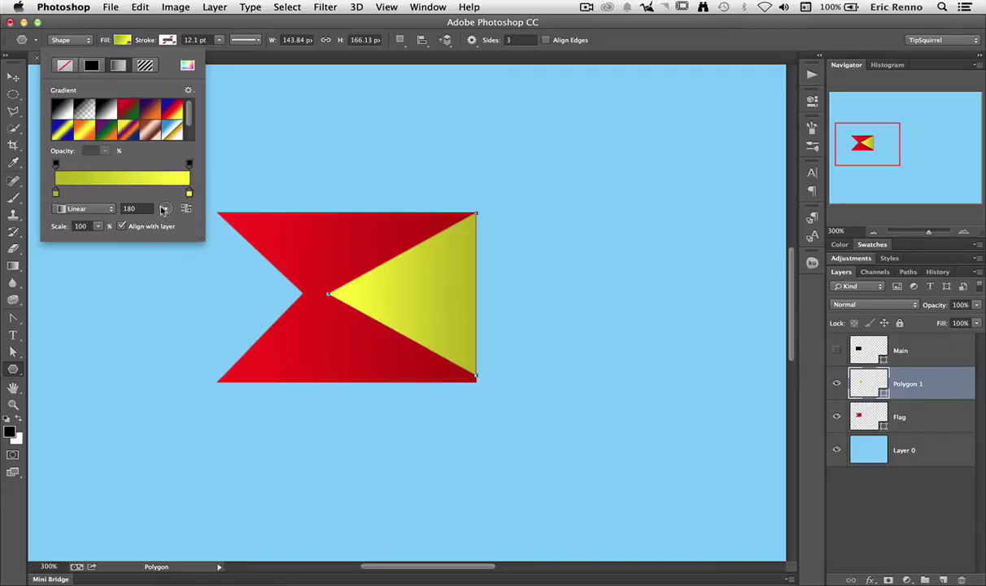
Rotate the triangle's yellow gradient to an angle of 99 degrees
click(165, 208)
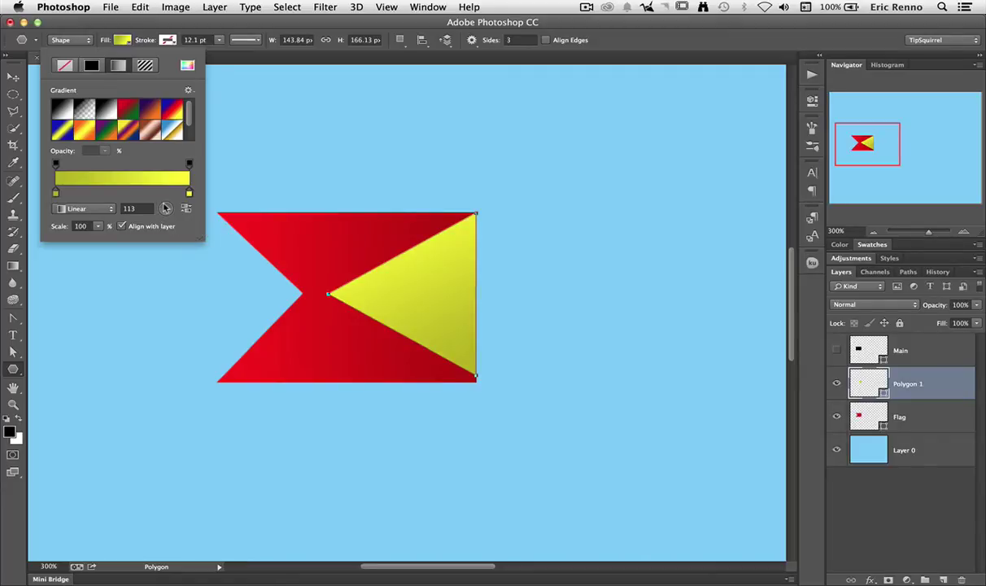
click(165, 203)
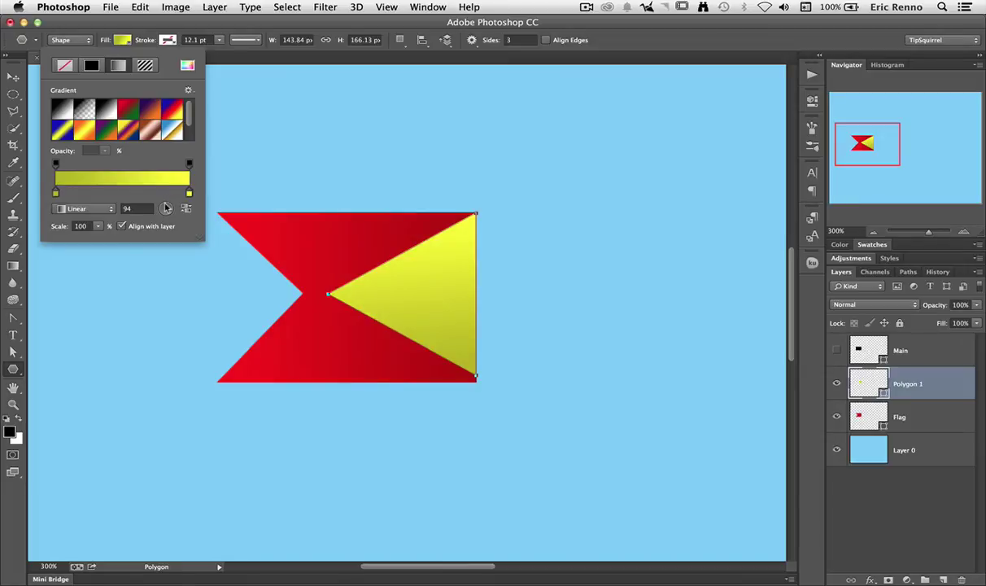
click(170, 203)
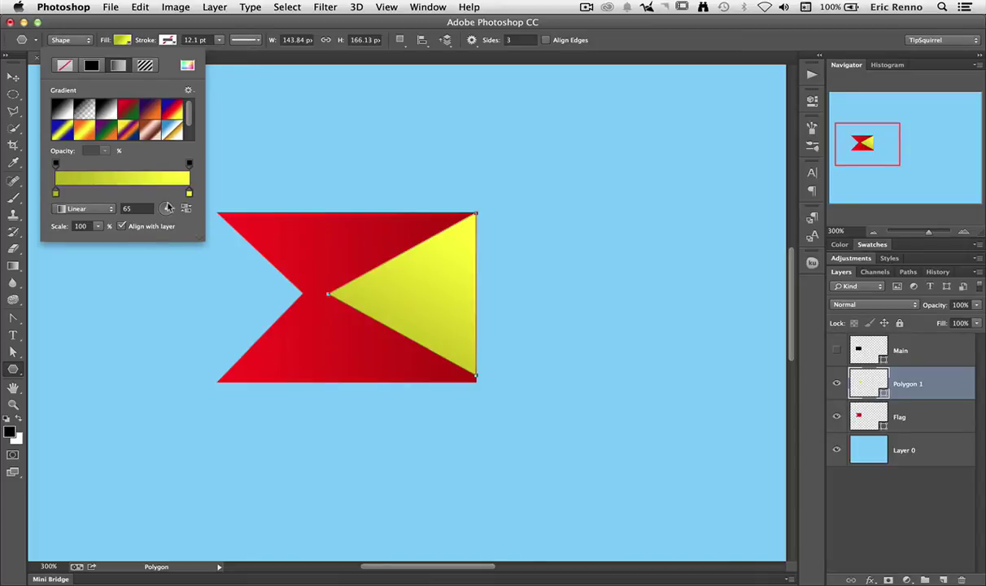
drag(166, 207, 163, 207)
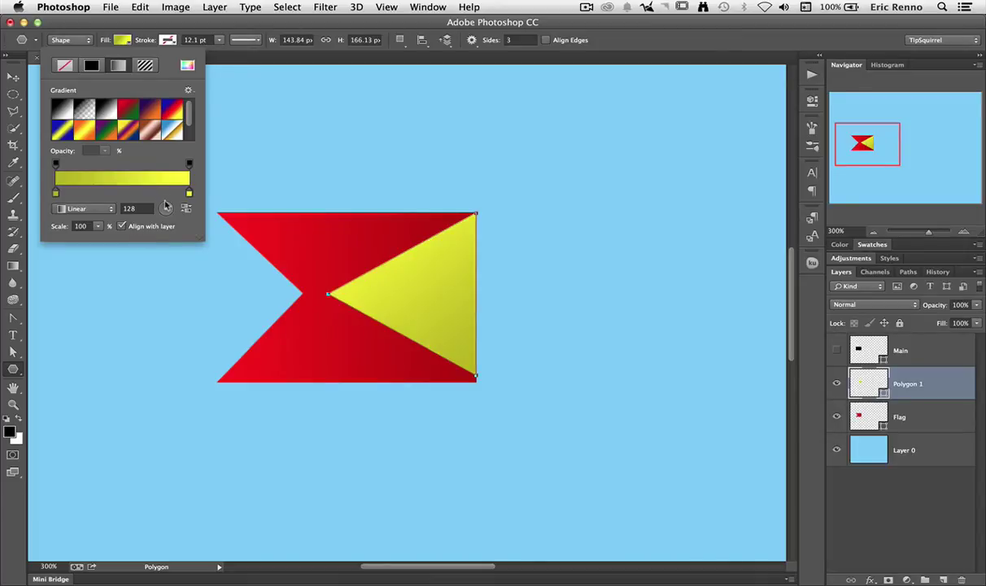
drag(165, 203, 160, 195)
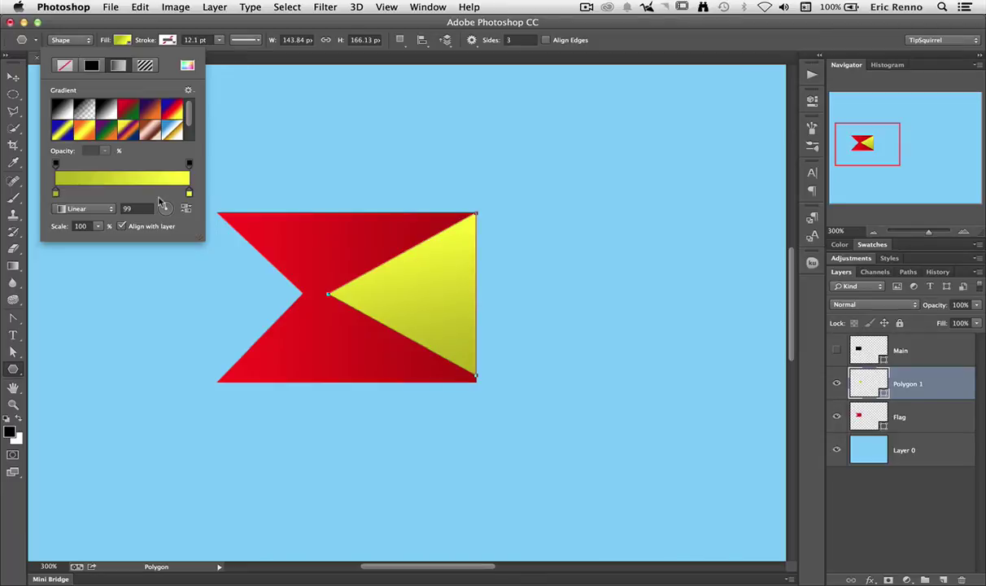
click(123, 41)
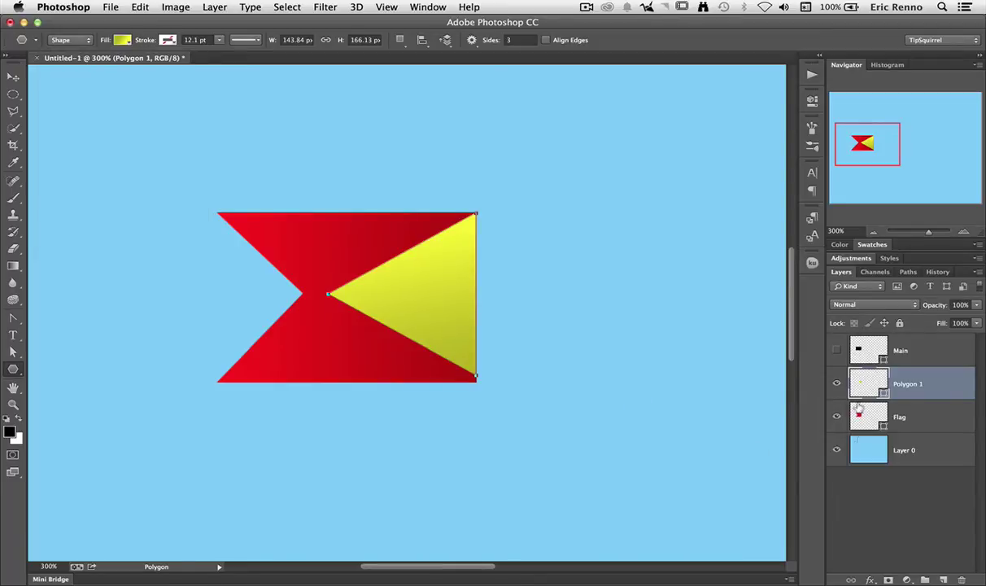
Show the Main rectangle, turn off snapping, and move it down-right over the flag
click(885, 358)
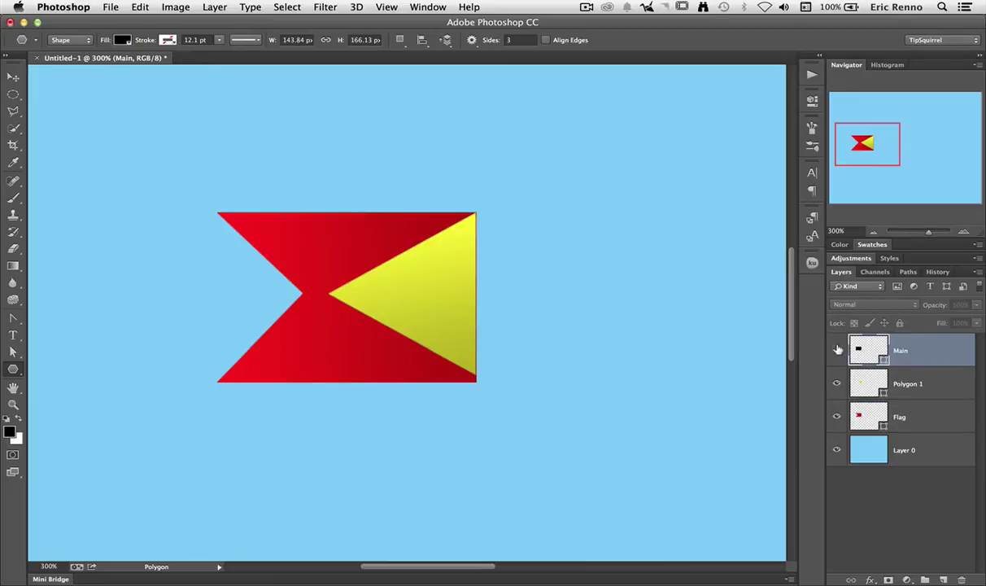
click(837, 350)
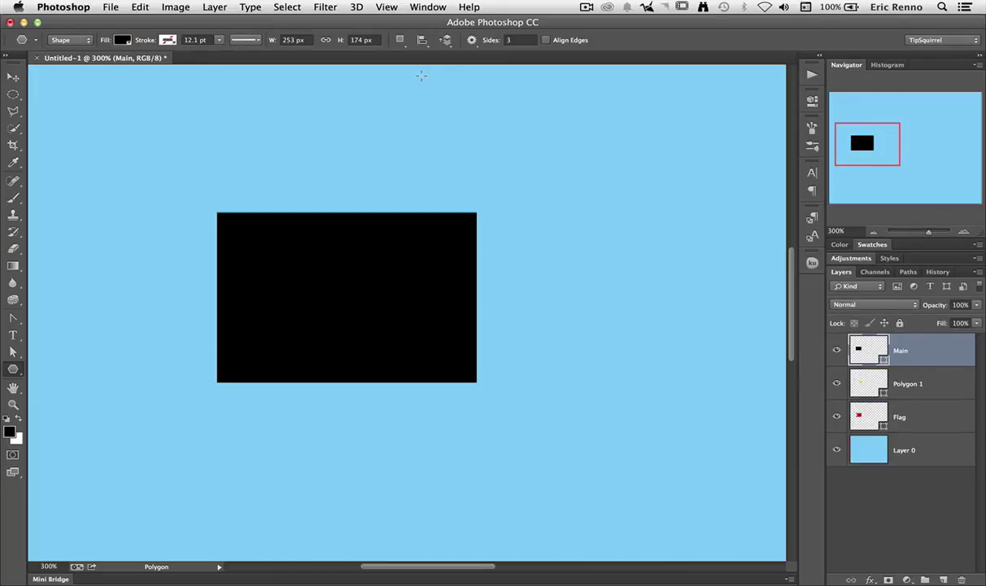
click(387, 8)
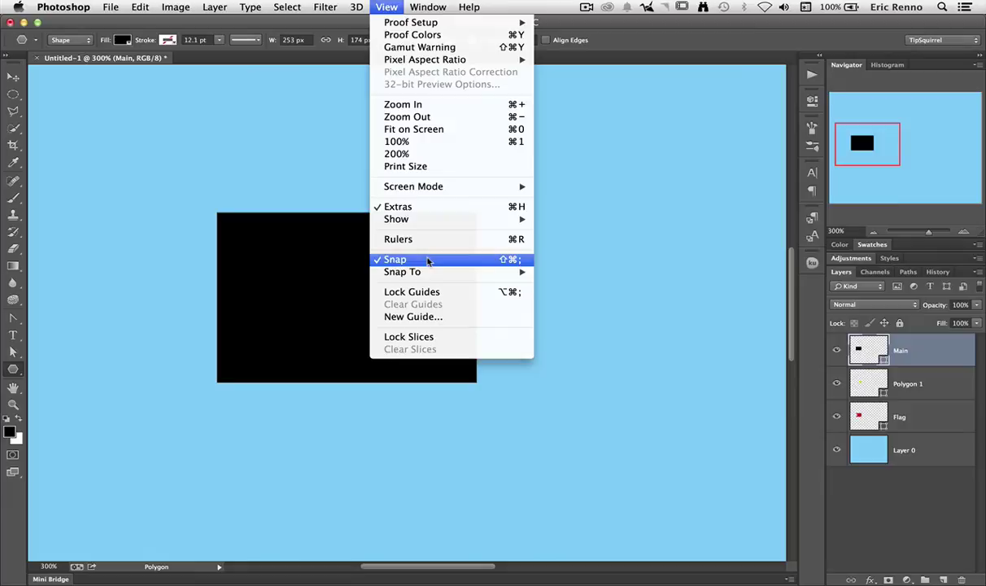
click(8, 81)
click(11, 78)
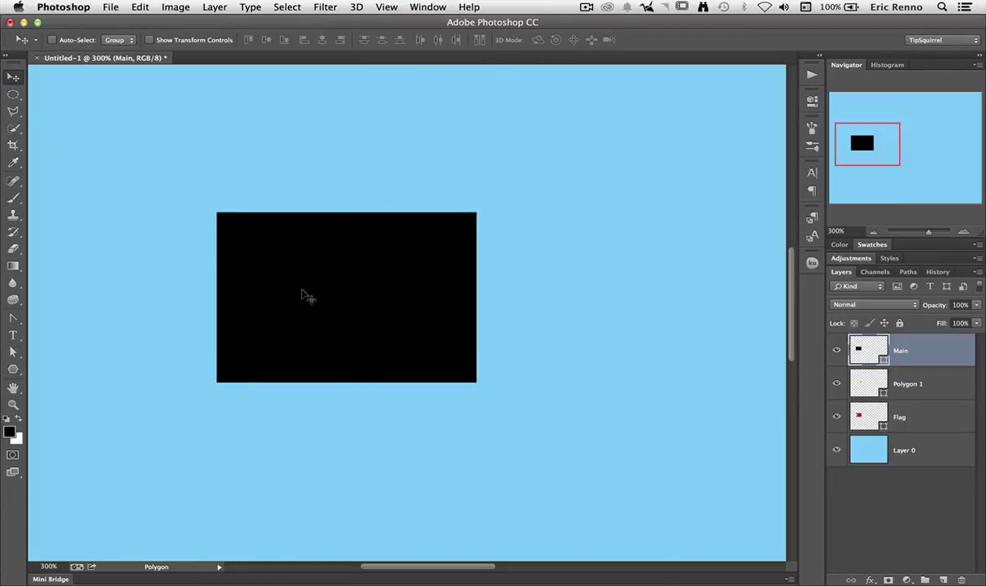
drag(304, 297, 416, 374)
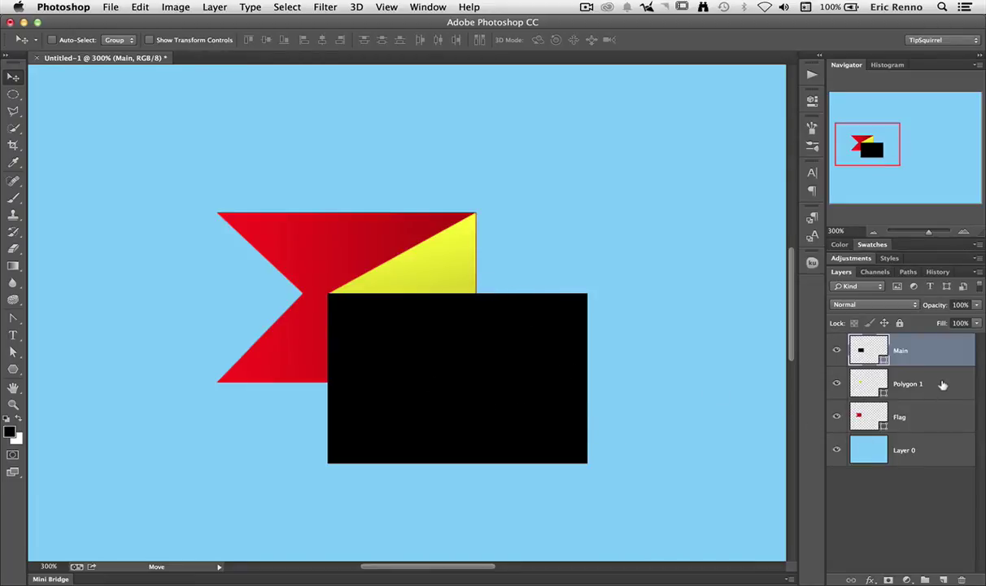
Rename Polygon 1 to Fold and nudge the triangle and Main rectangle slightly right
double_click(907, 383)
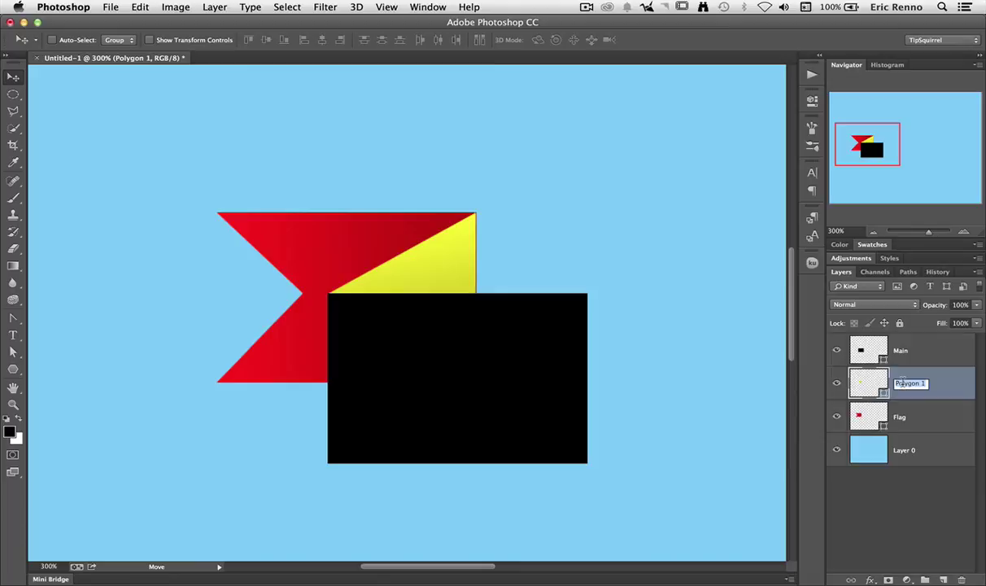
text(Fold)
key(Return)
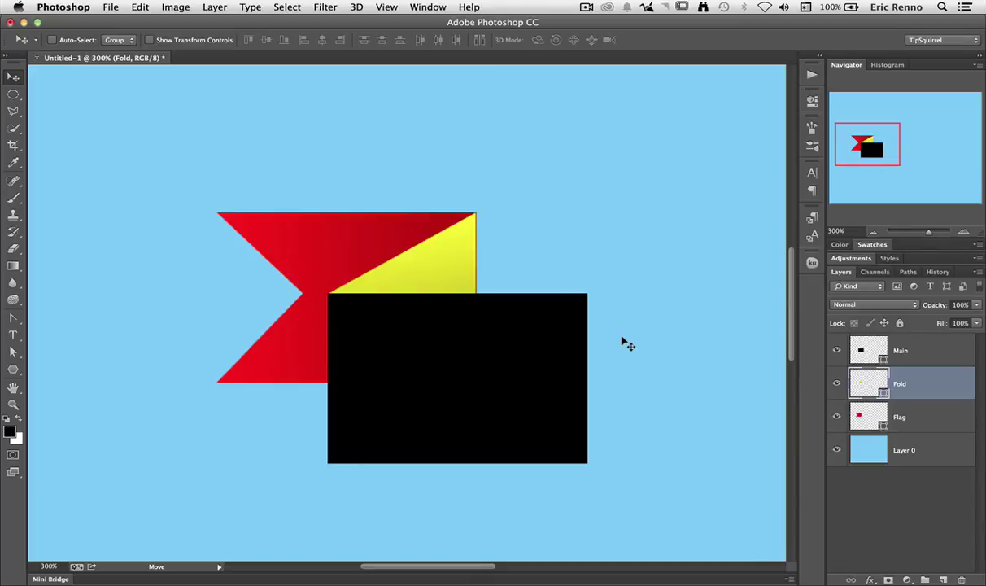
key(Right)
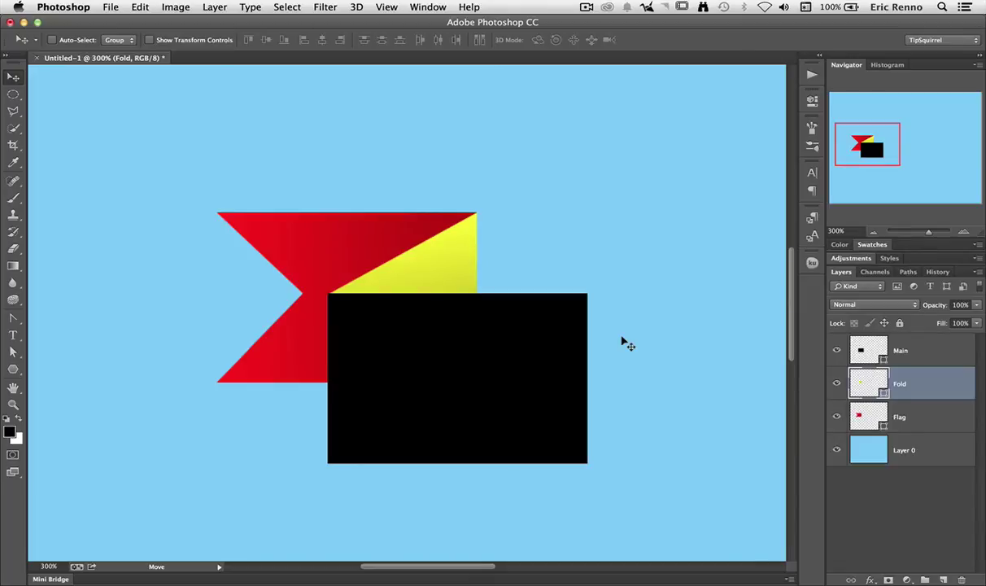
click(877, 338)
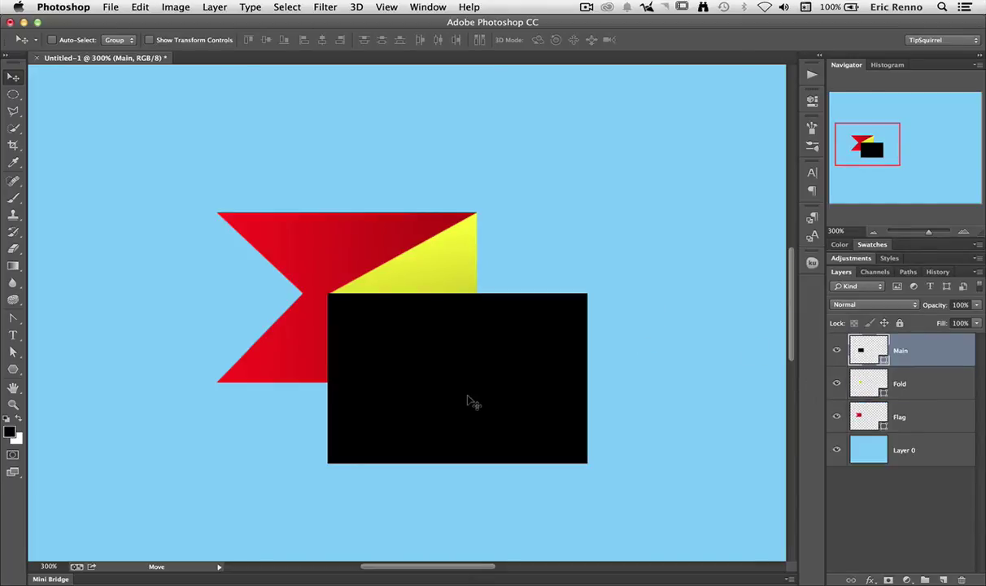
key(Right)
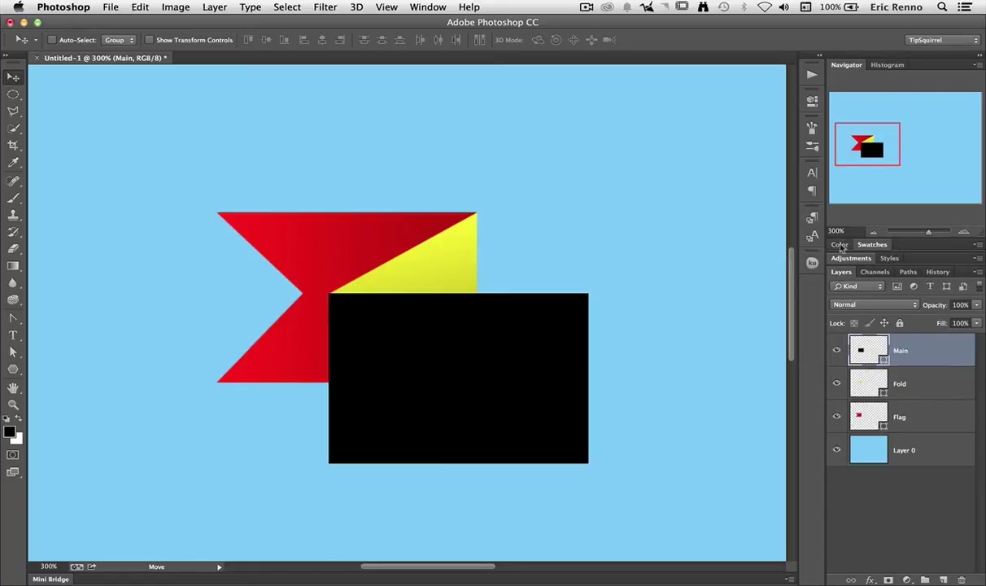
Select the Main rectangle's right-edge anchors with Direct Selection and stretch it to 719 px
click(876, 233)
click(876, 232)
click(876, 233)
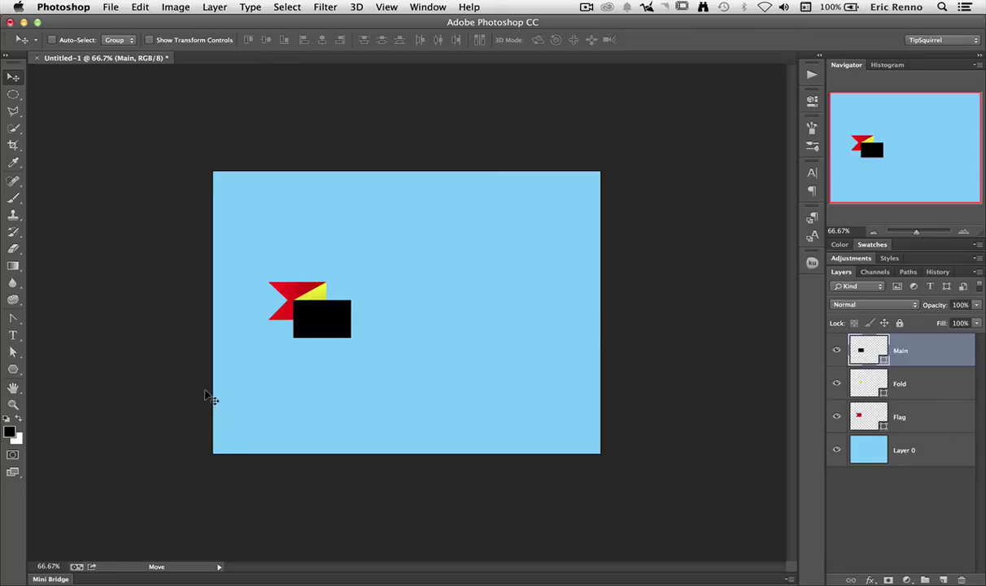
click(14, 352)
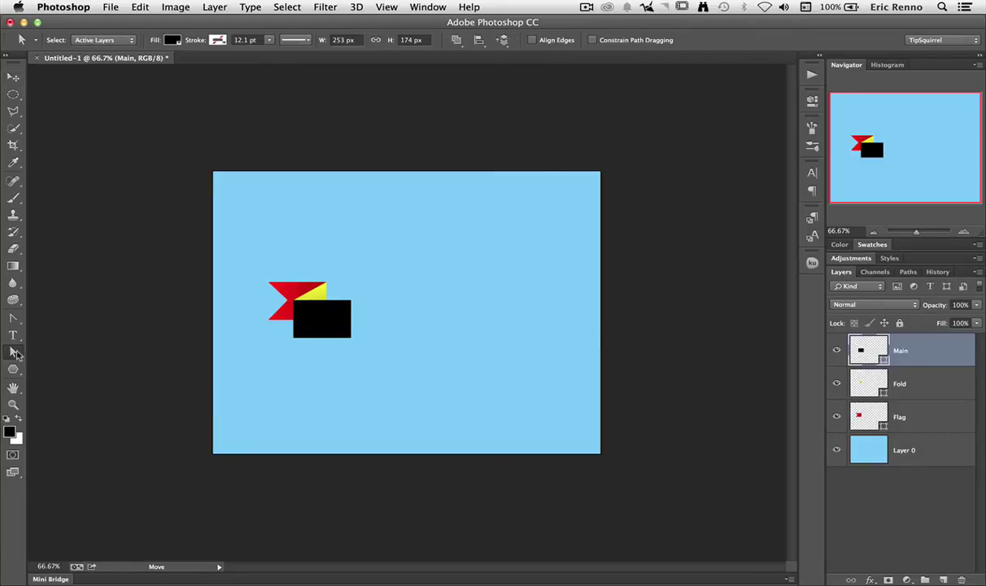
click(14, 352)
click(71, 366)
drag(320, 282, 454, 339)
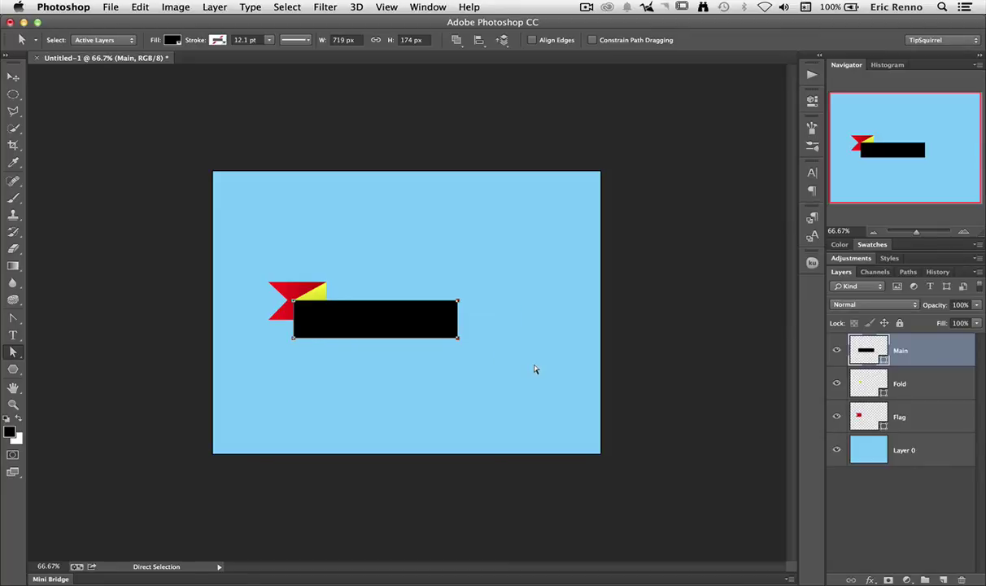
Give the bar a gradient fill with a dark red left stop (H 5, S 100, B 80)
click(171, 40)
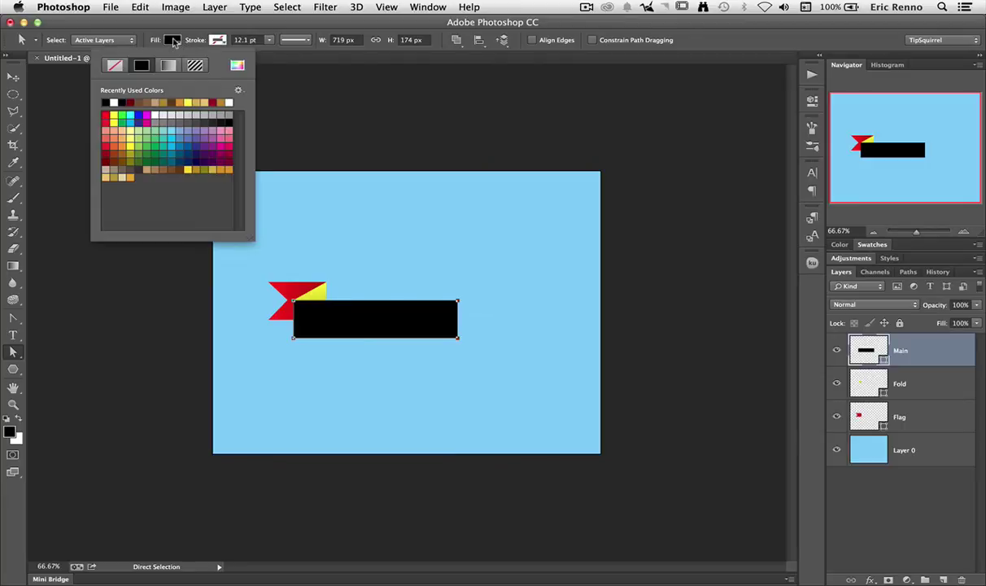
click(164, 66)
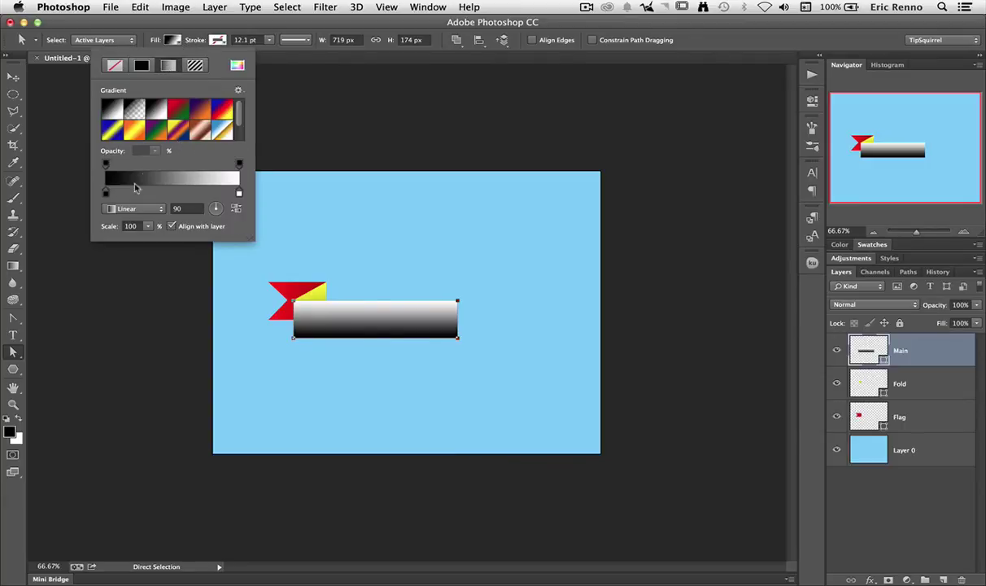
double_click(106, 196)
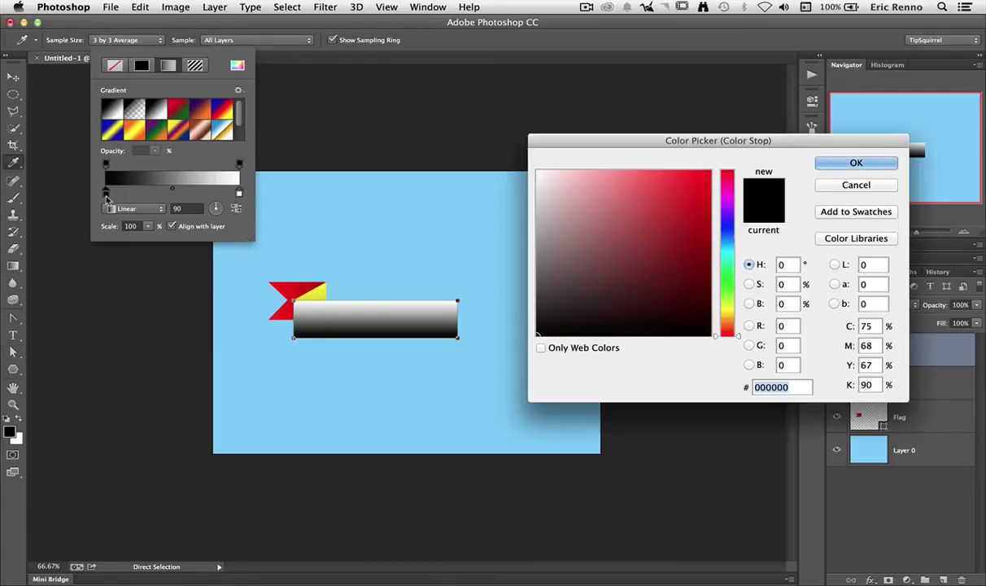
text(5)
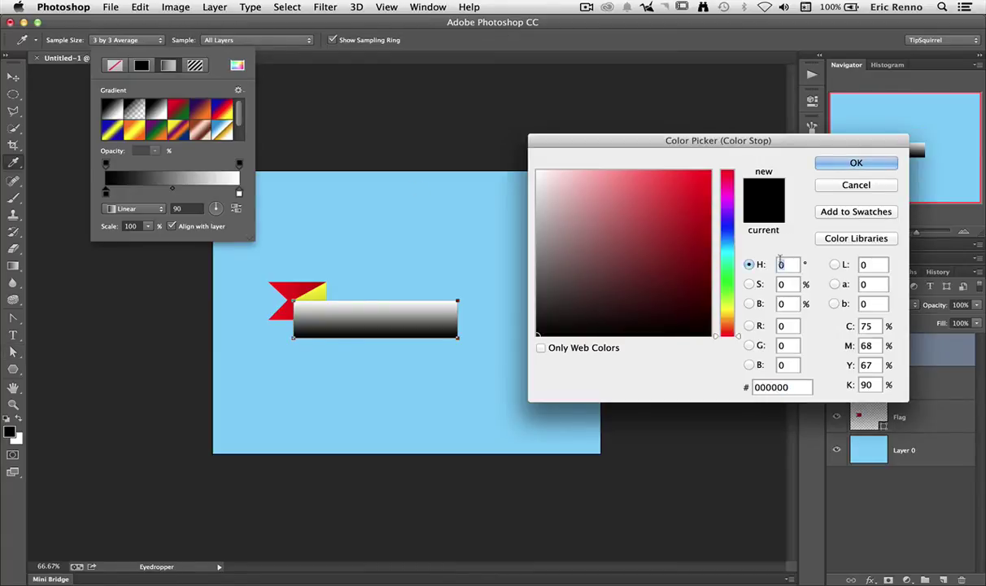
key(Tab)
text(100)
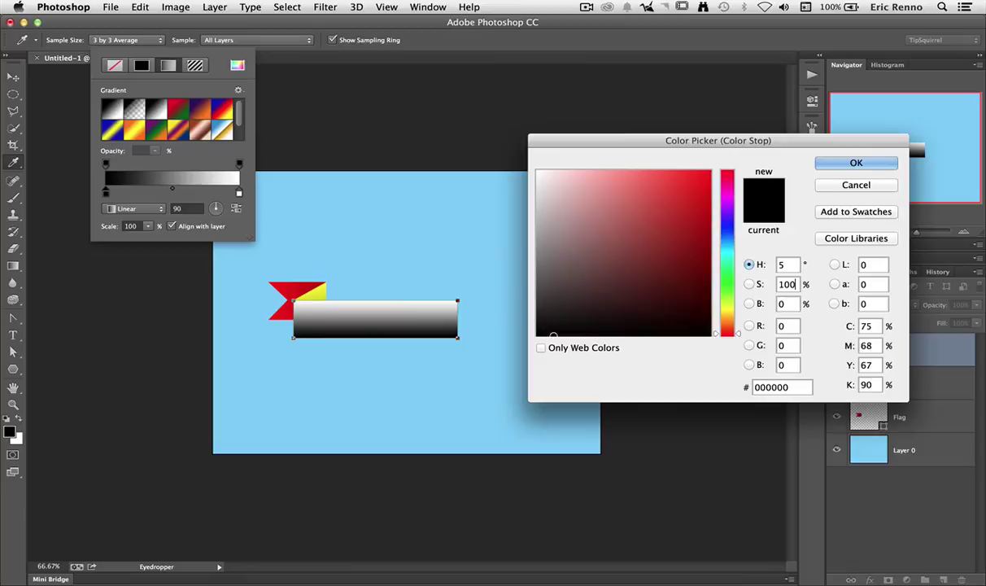
key(Tab)
text(80)
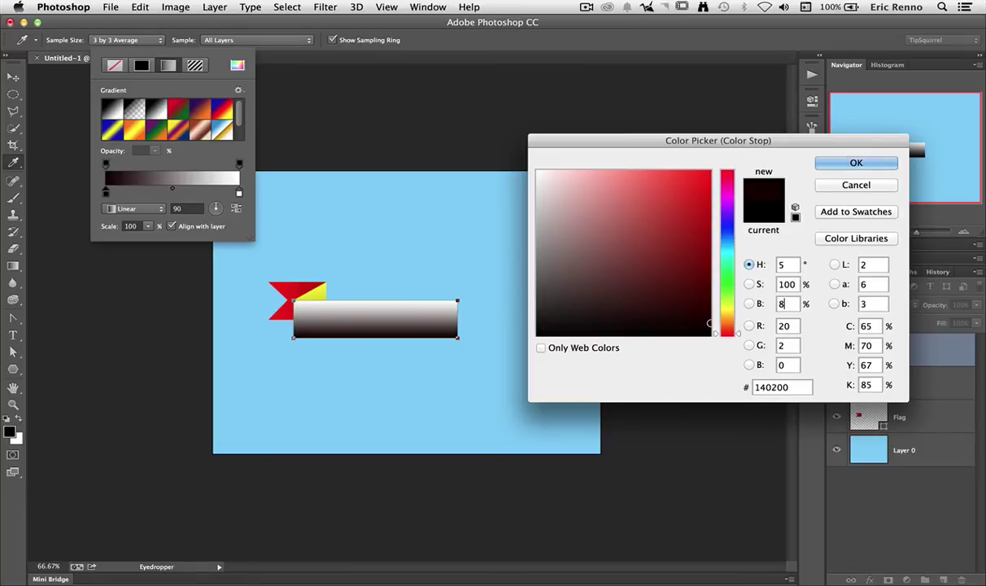
click(875, 162)
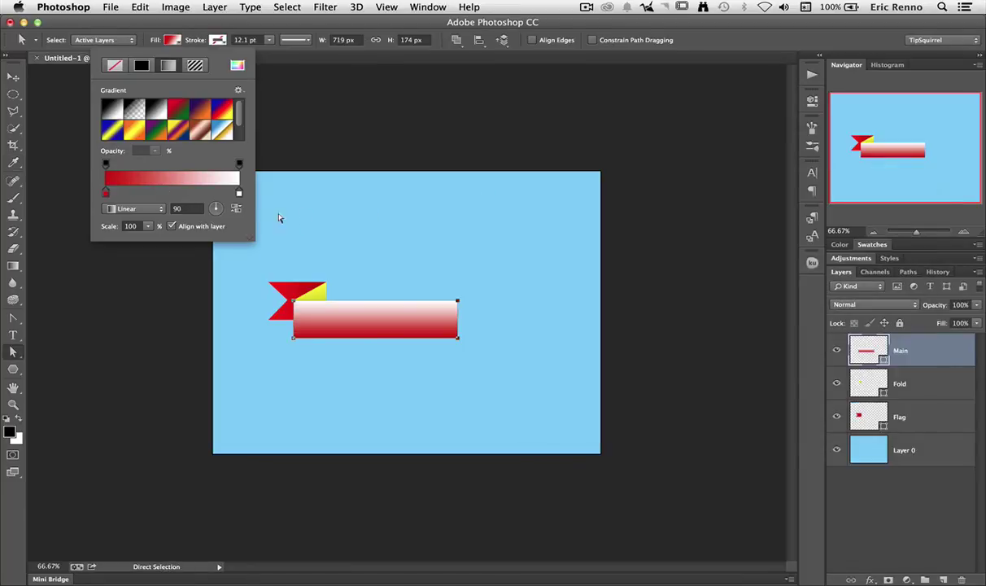
Set the white right gradient stop to red with H 5, S 100
double_click(238, 193)
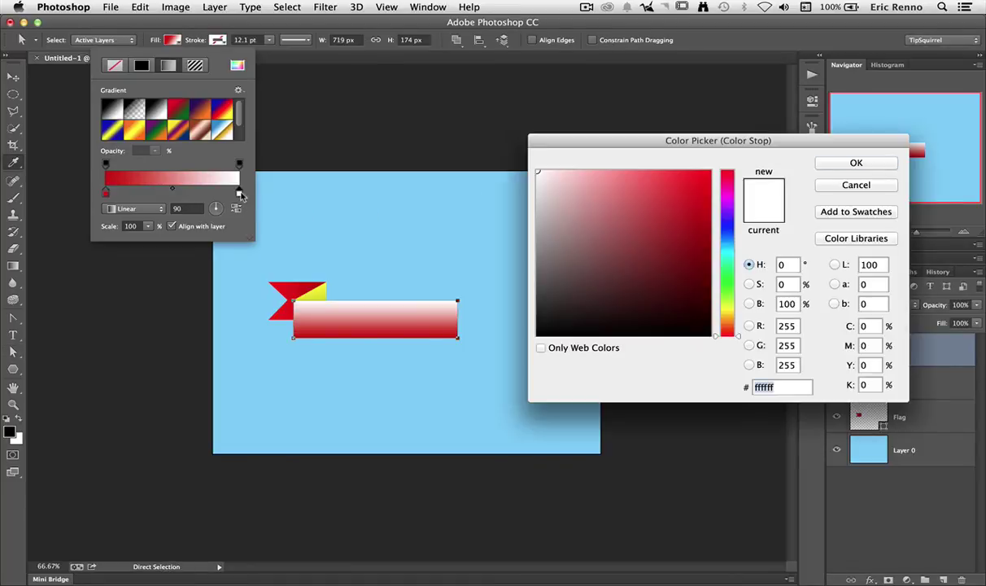
double_click(783, 265)
text(5)
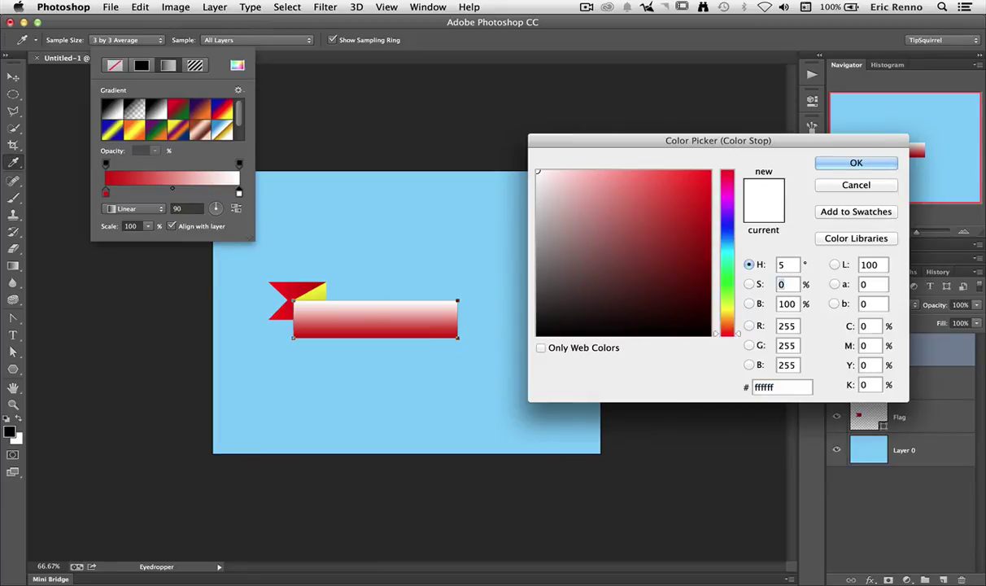
key(Tab)
text(100)
key(Tab)
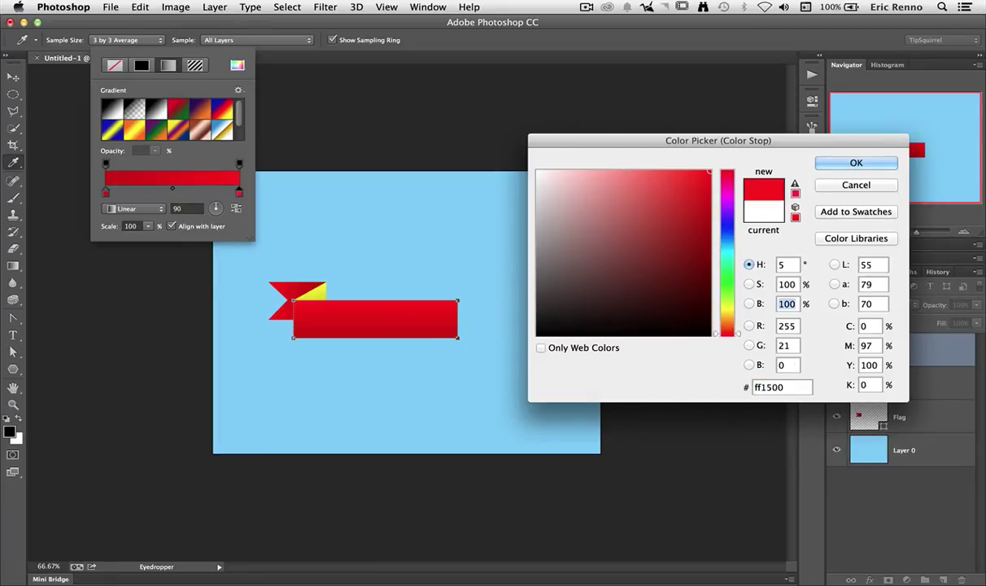
click(837, 162)
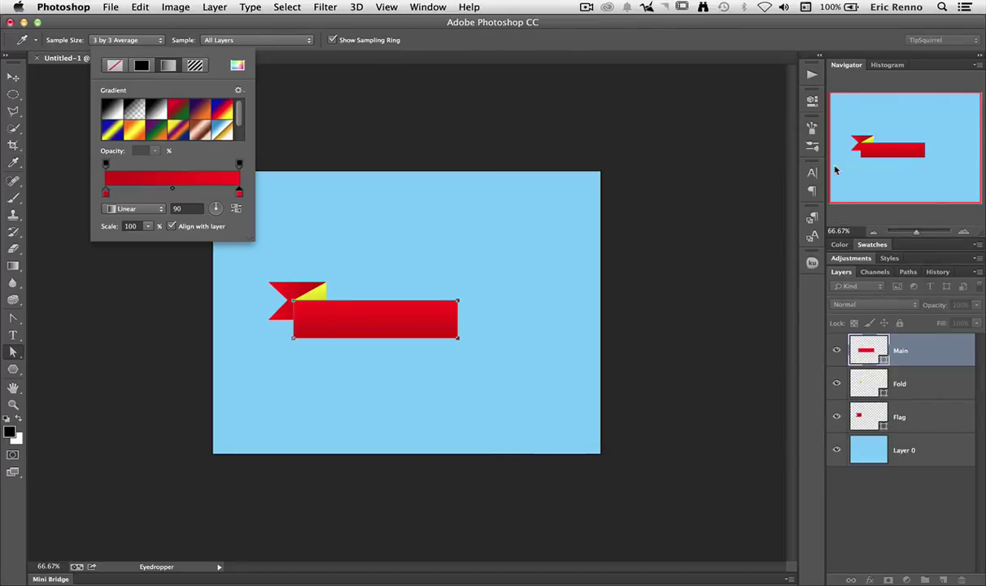
Make the bar's gradient radial, reverse it, and scale it to 567%
click(159, 210)
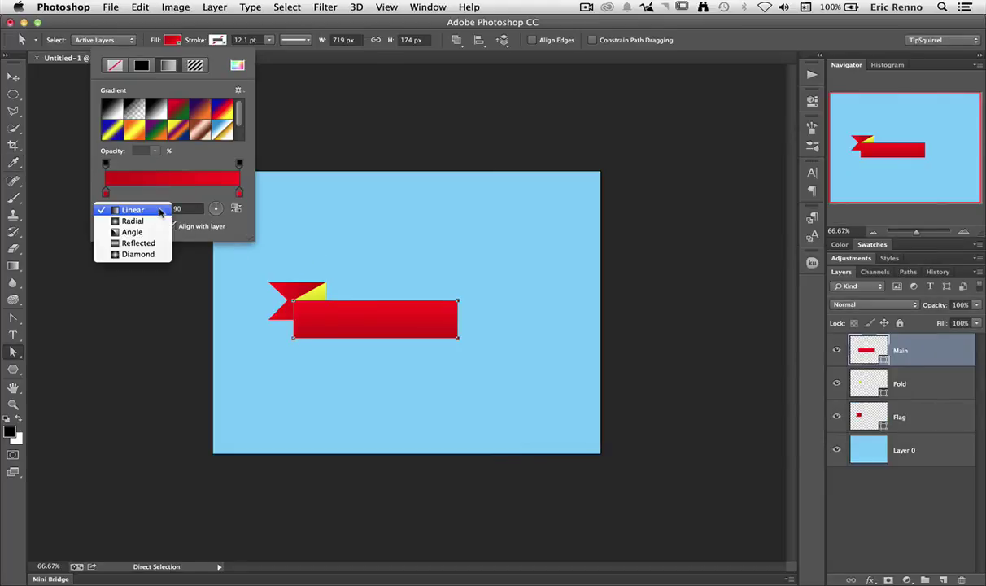
click(157, 220)
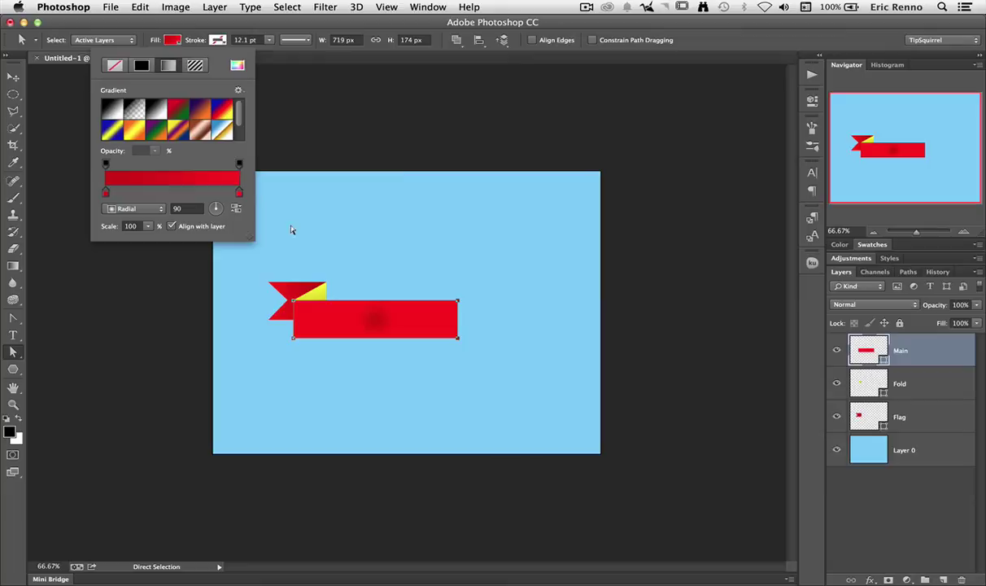
click(236, 210)
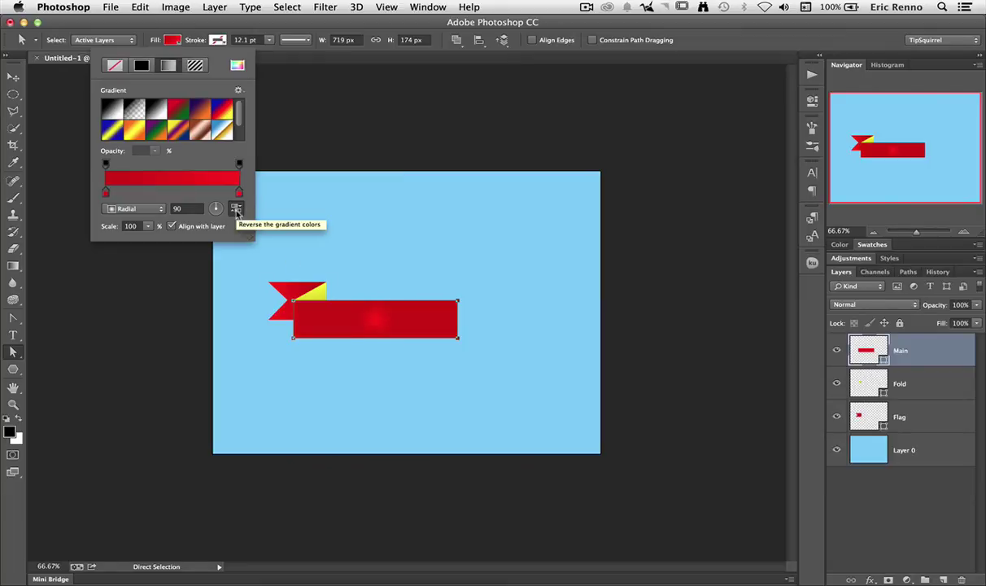
click(148, 226)
drag(150, 241, 182, 245)
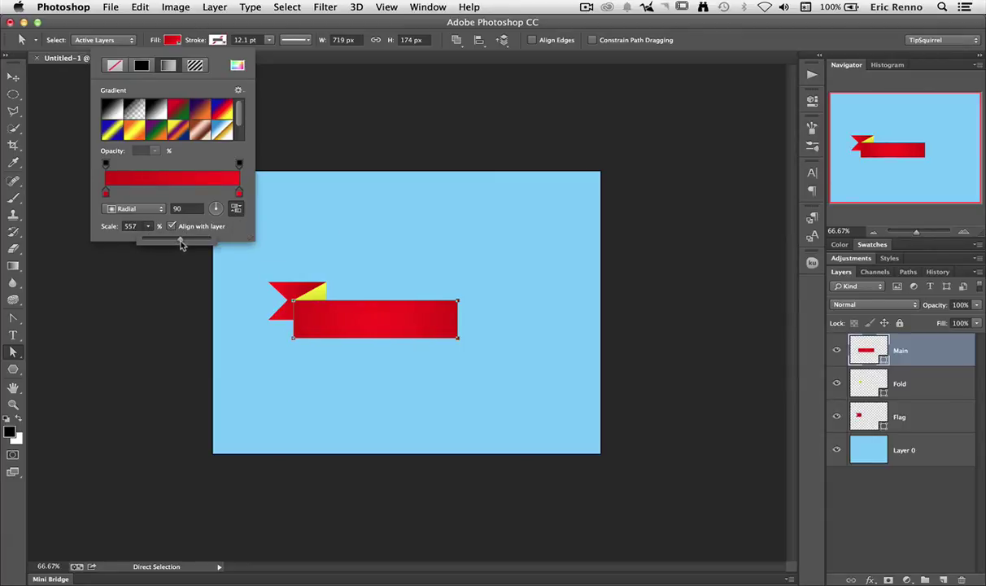
Select the Fold and Flag layers and duplicate them as Fold copy and Flag copy
click(170, 43)
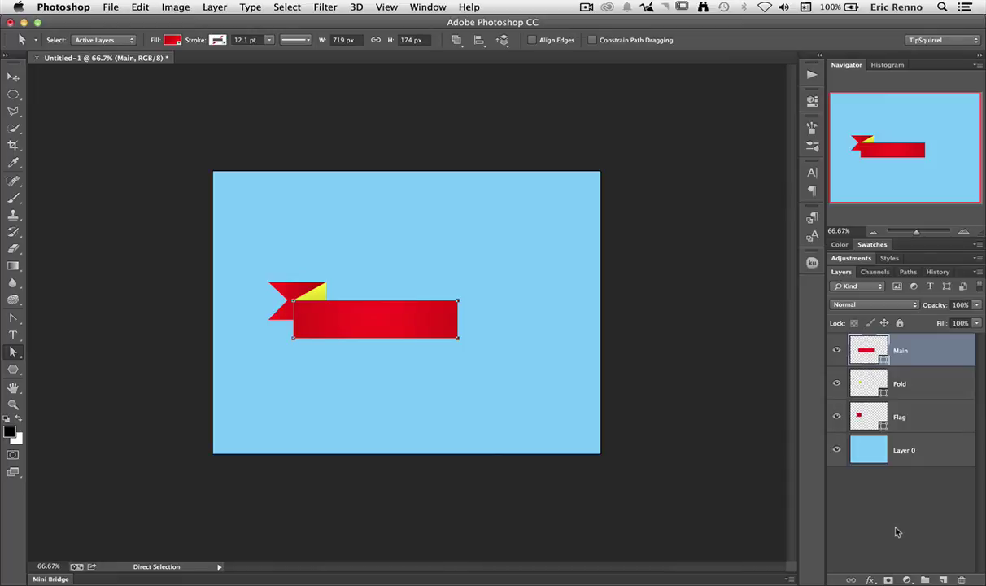
click(882, 381)
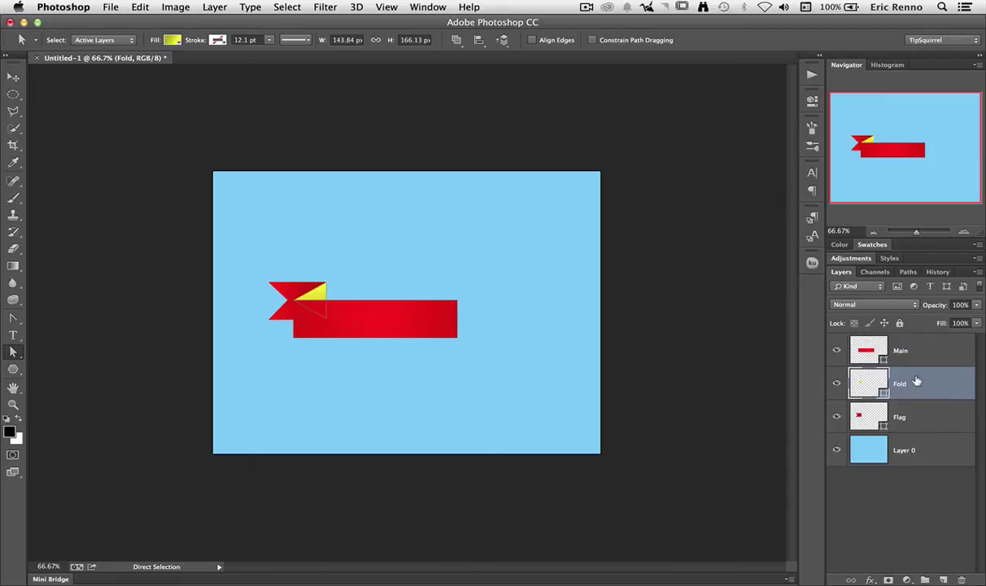
shift+click(934, 415)
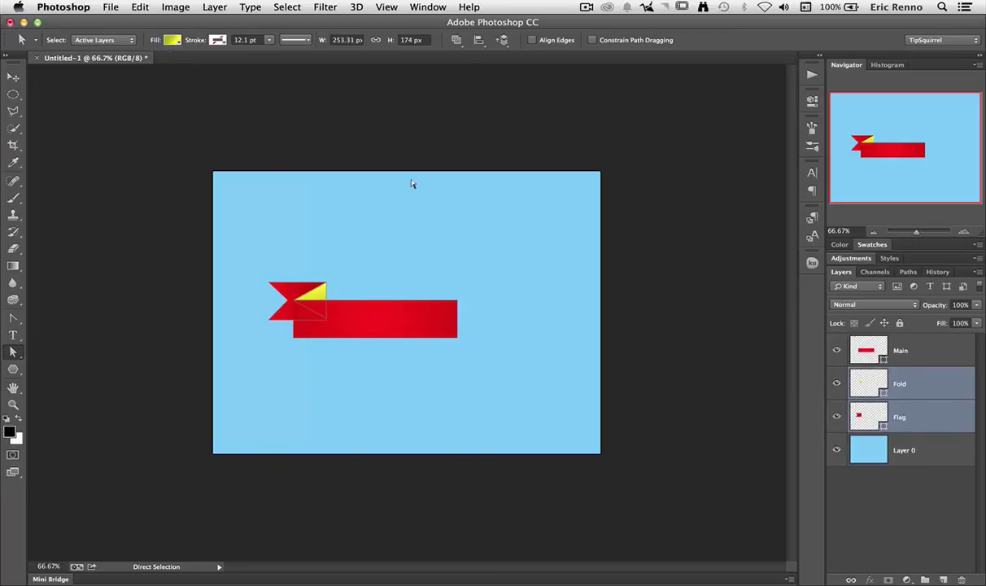
click(214, 7)
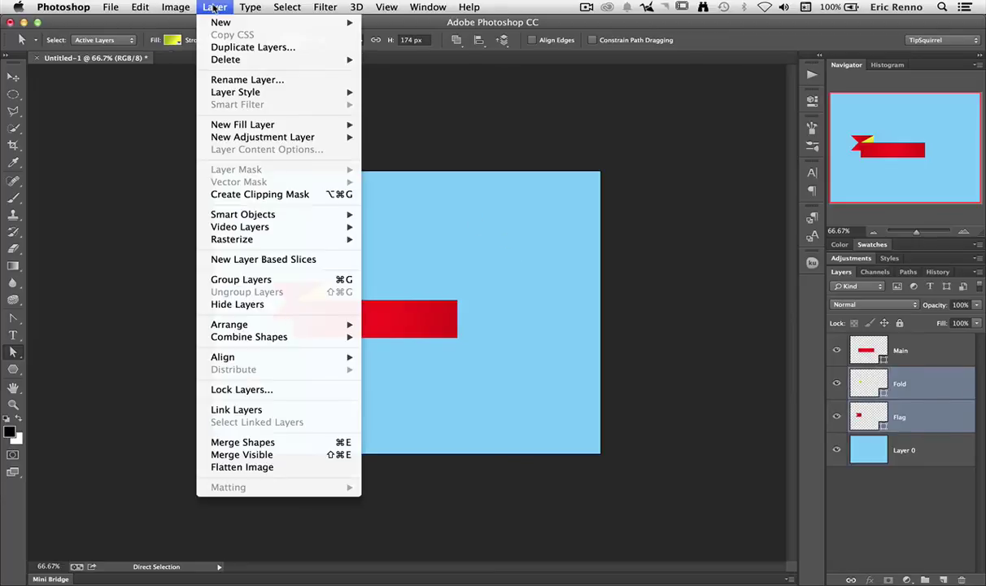
click(271, 51)
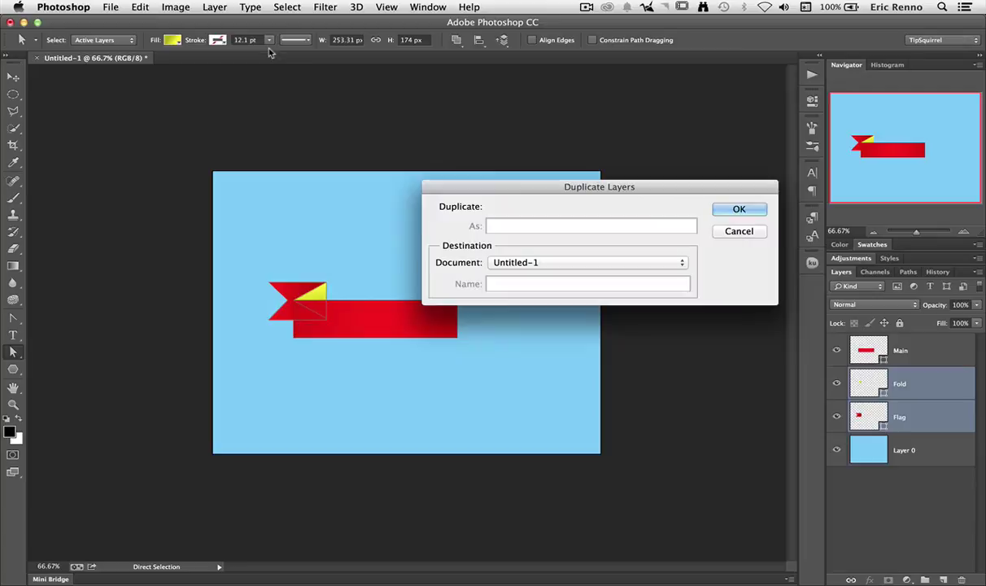
click(736, 208)
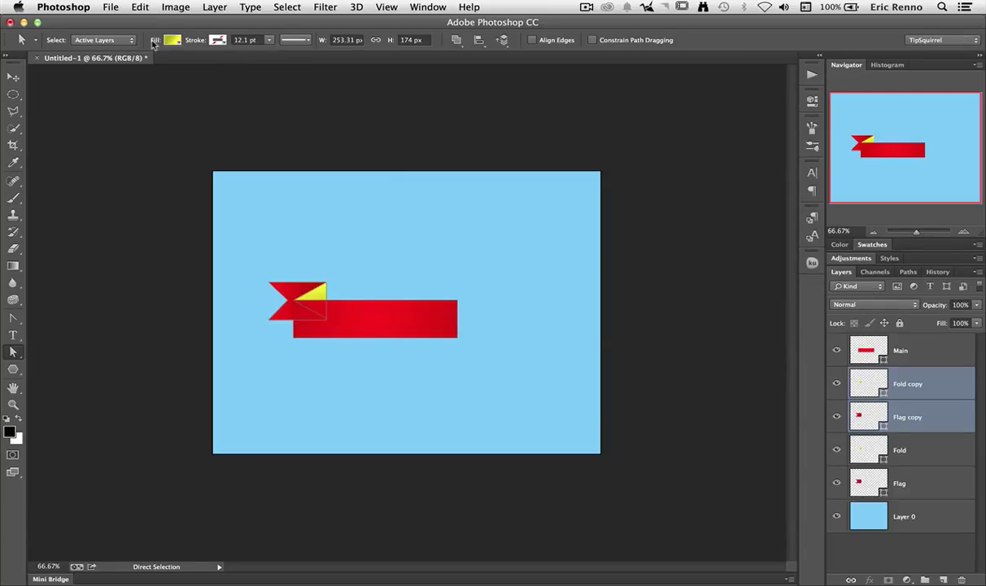
Flip the copied flag and fold horizontally with Transform Path
click(139, 8)
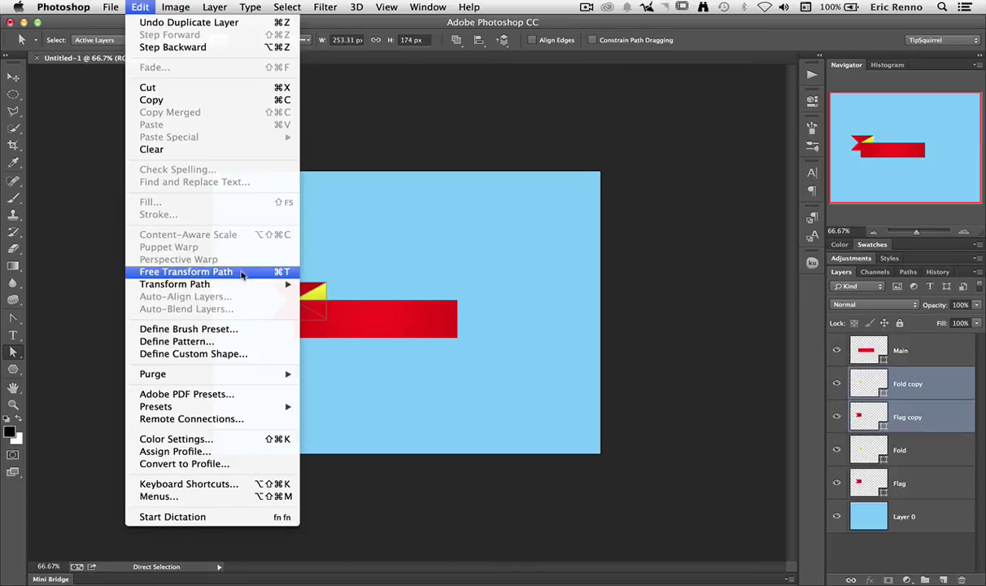
mouse_move(248, 283)
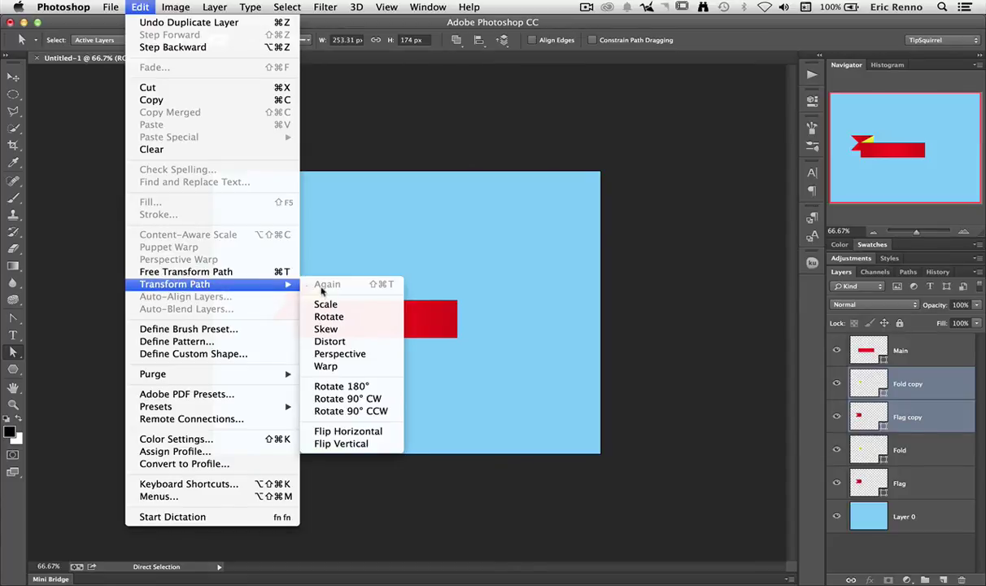
click(366, 438)
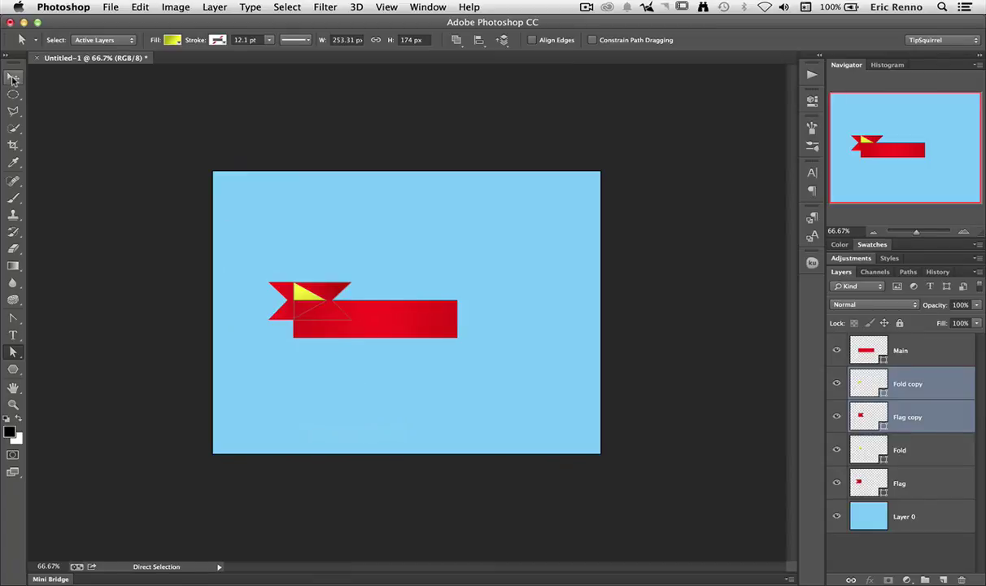
Move the mirrored copies to the bar's right end, fine-tuning with arrow keys
click(13, 77)
drag(294, 277, 437, 292)
key(shift+Left)
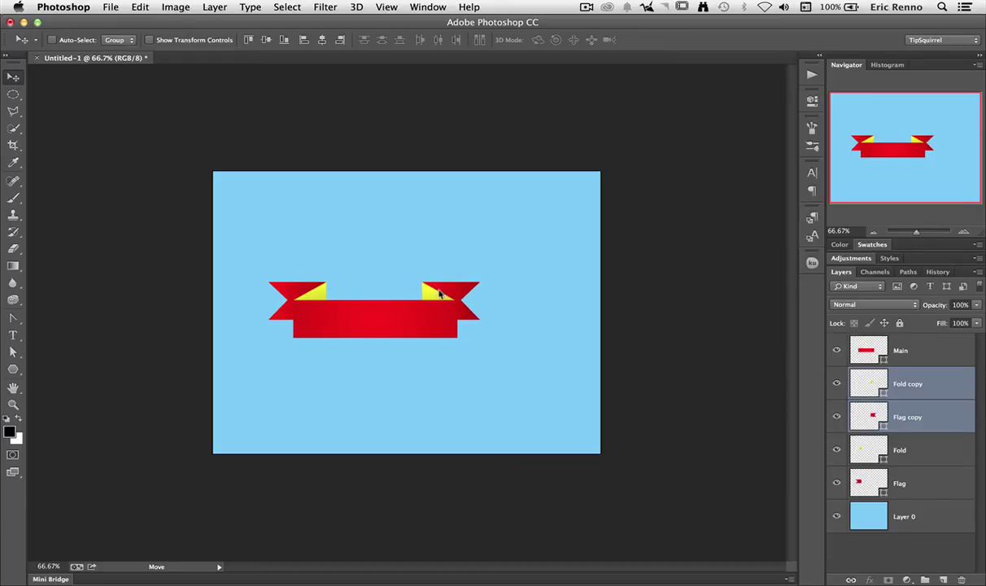
key(Right)
key(Right)
key(Right)
key(Right)
key(Right)
key(Right)
key(Right)
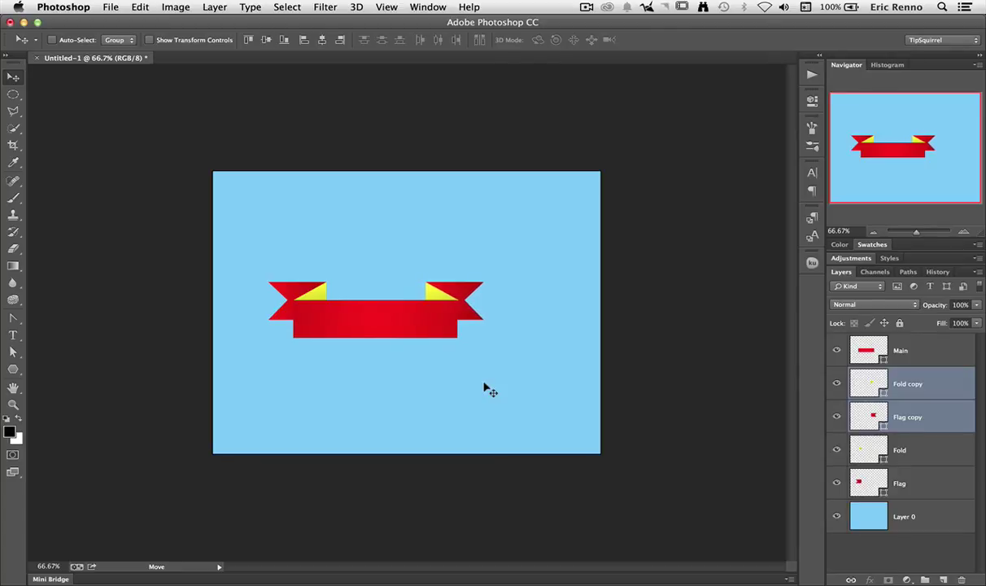
key(Left)
key(Left)
click(836, 416)
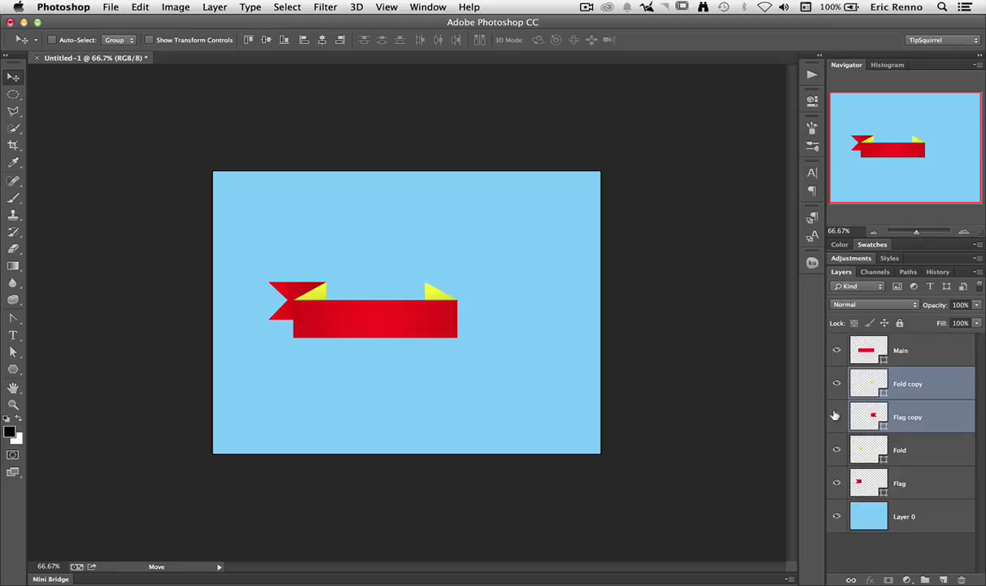
click(835, 415)
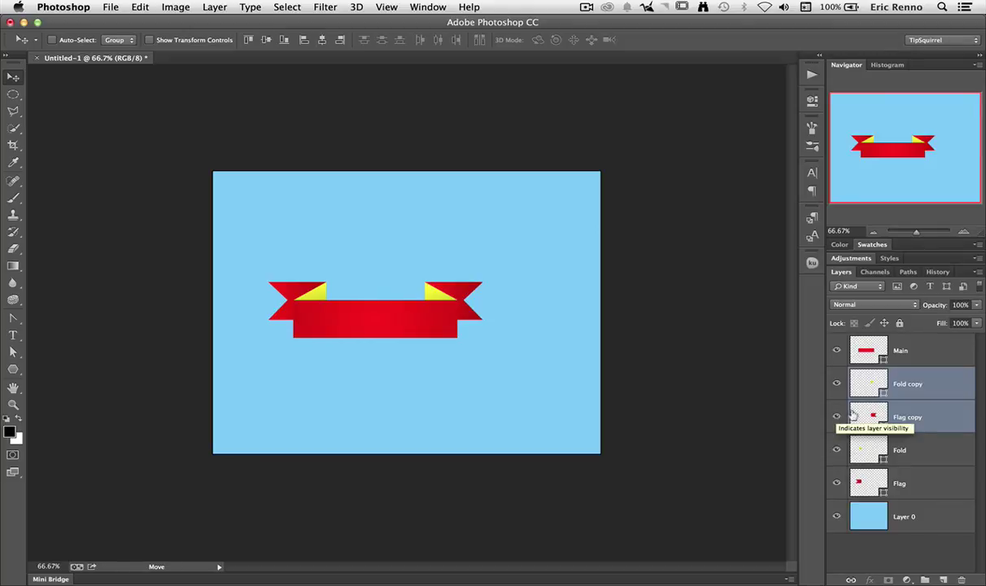
click(937, 419)
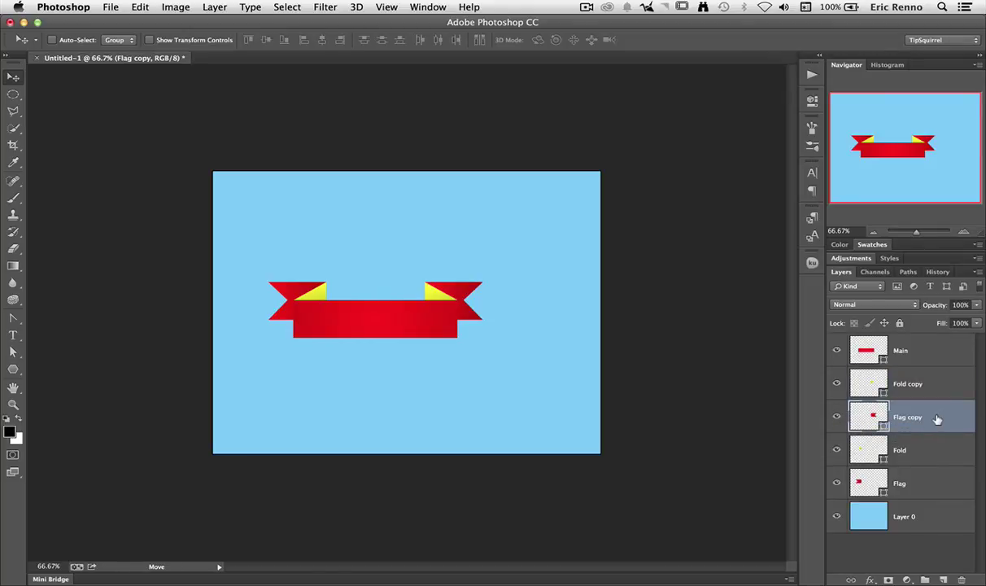
click(13, 368)
click(121, 43)
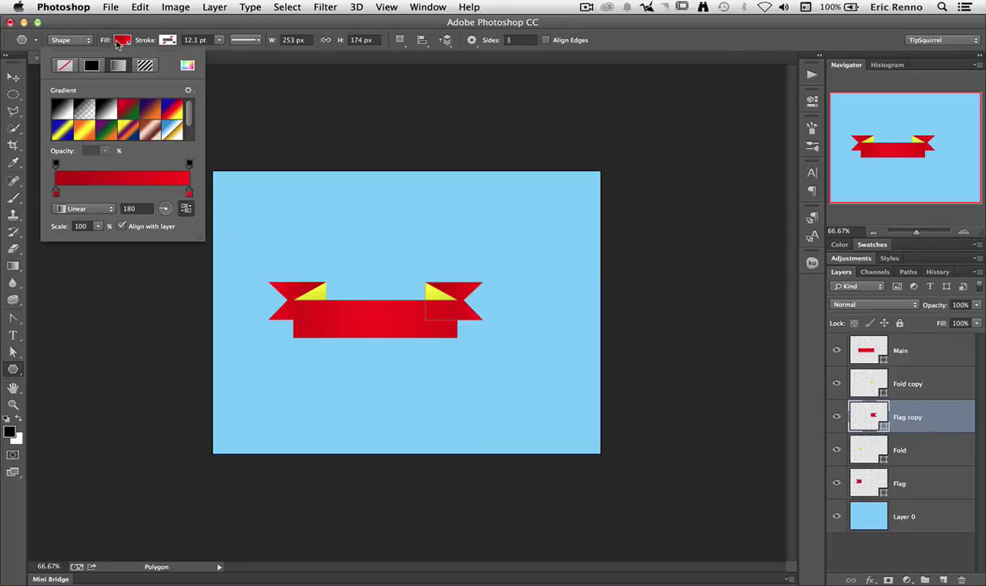
click(119, 40)
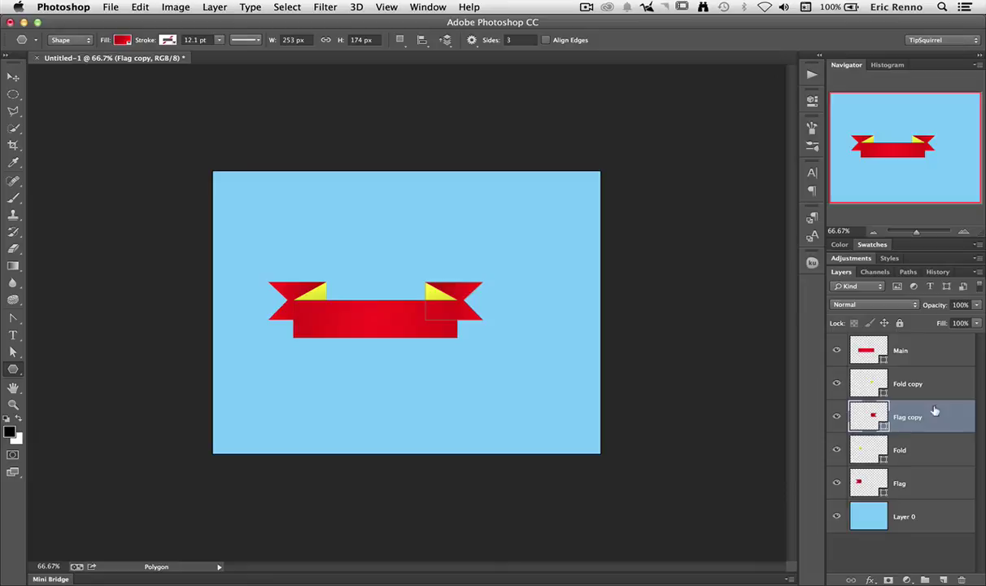
Select the ribbon layers from Main through Flag and convert them into one smart object
click(941, 356)
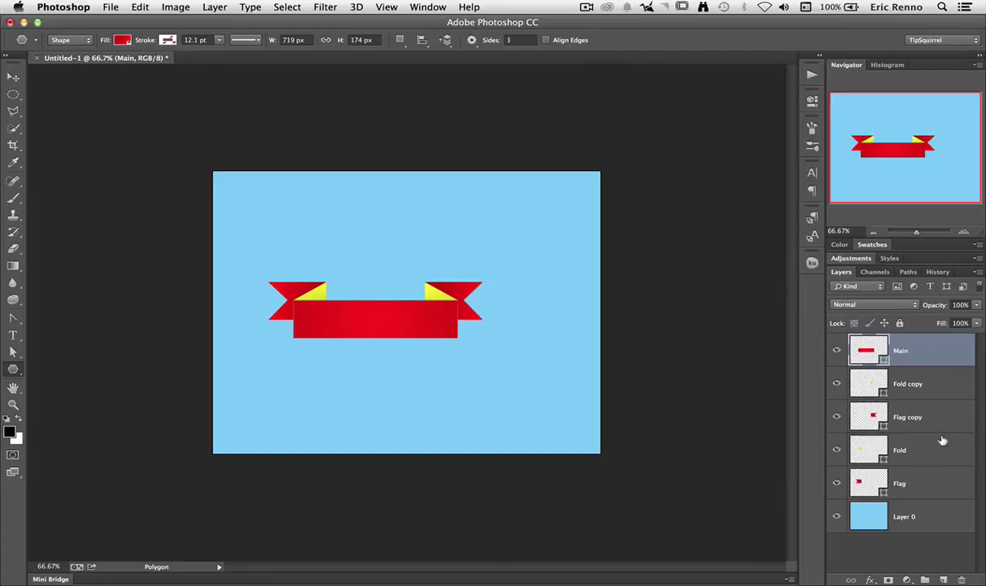
shift+click(942, 487)
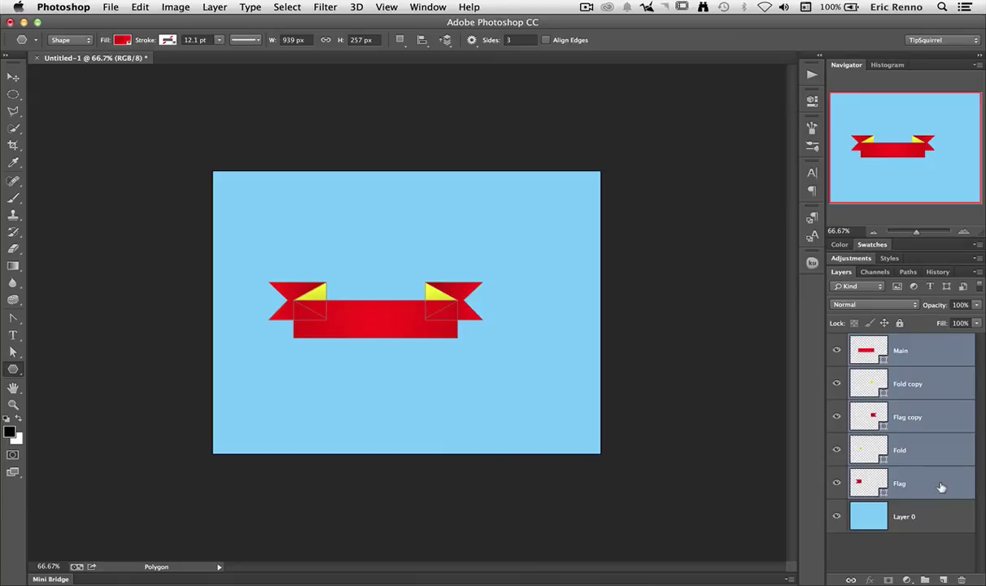
click(214, 7)
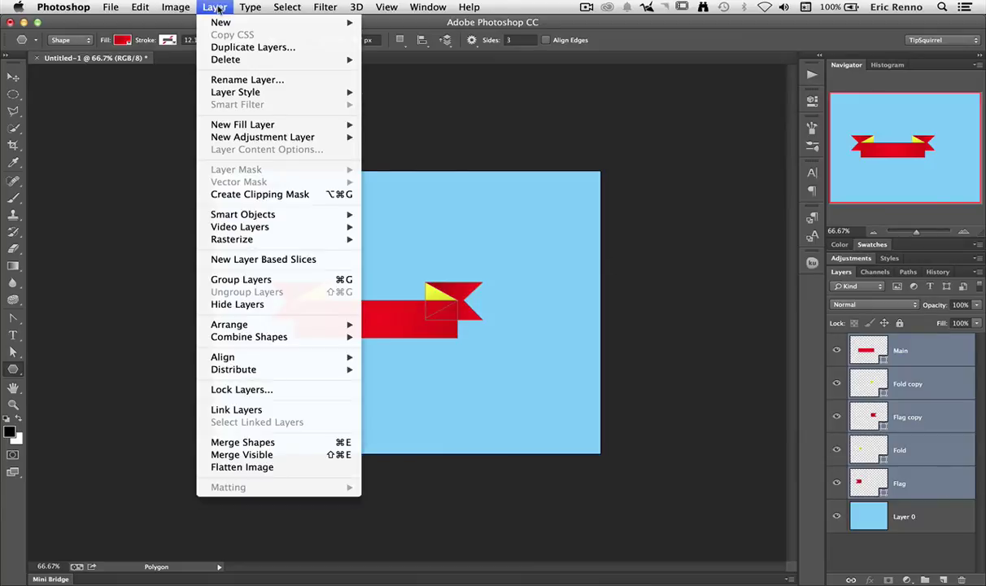
mouse_move(259, 217)
click(377, 216)
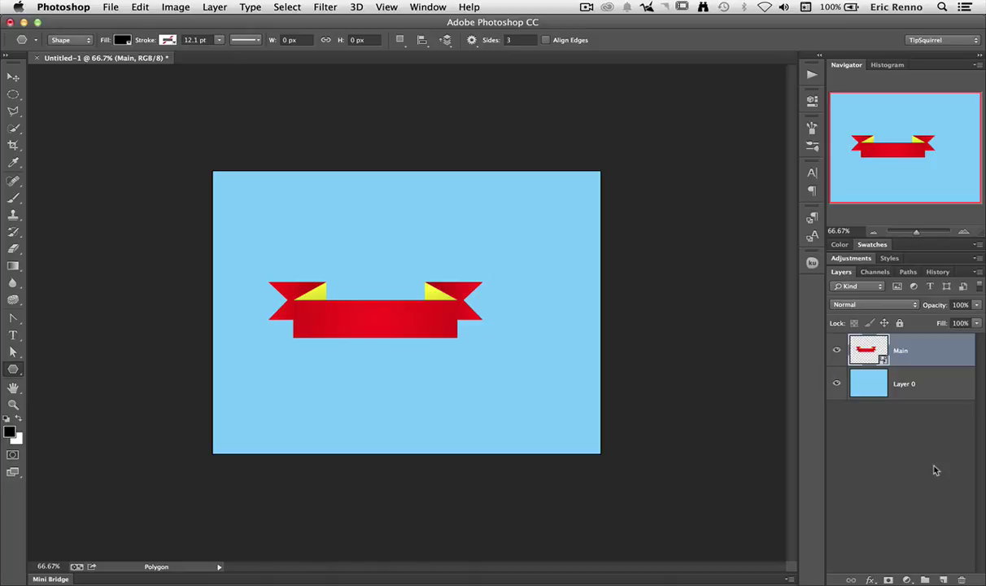
Stretch the Main ribbon smart object to about 129% wide, keeping its original height
key(super+t)
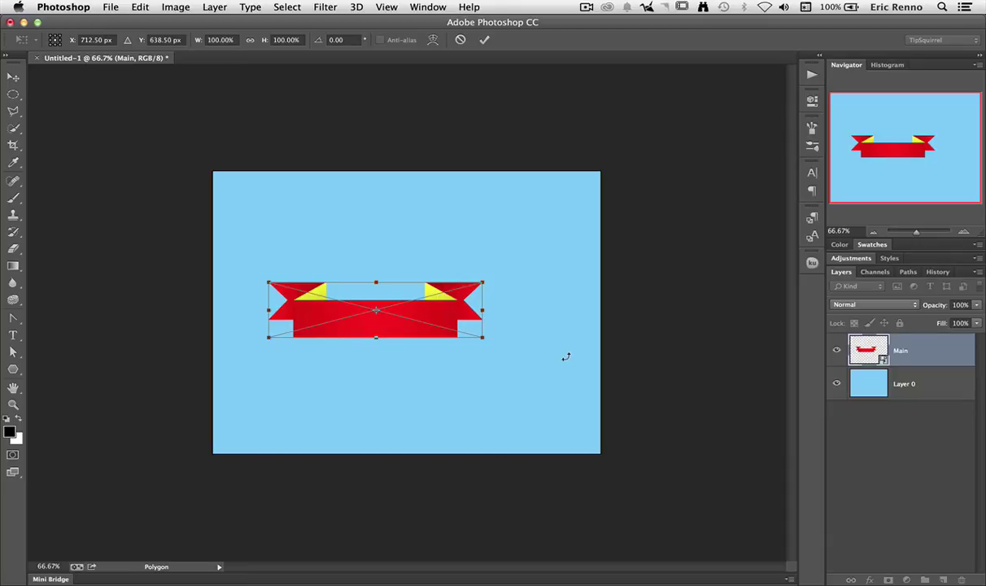
drag(482, 278, 558, 208)
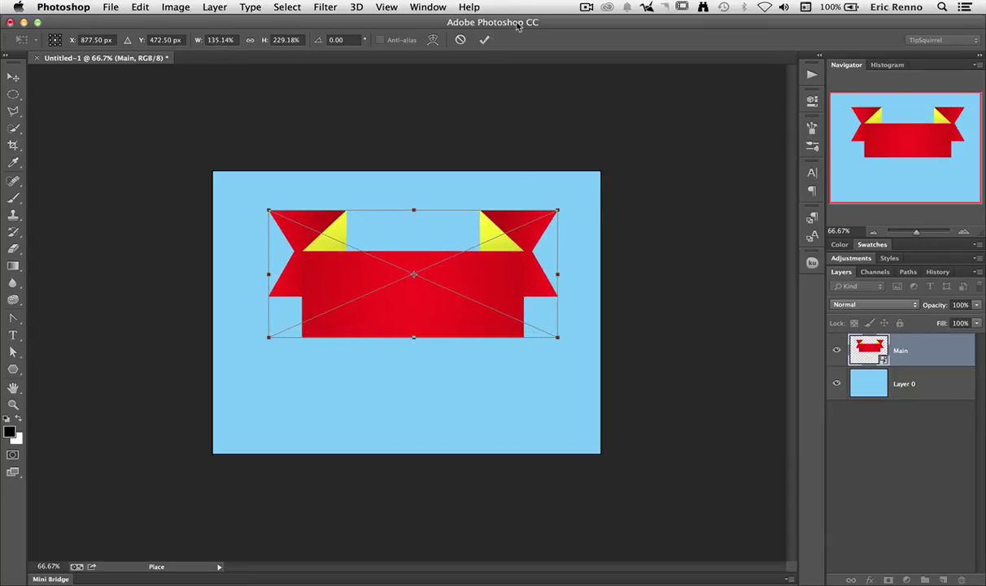
click(484, 39)
key(u)
key(super+t)
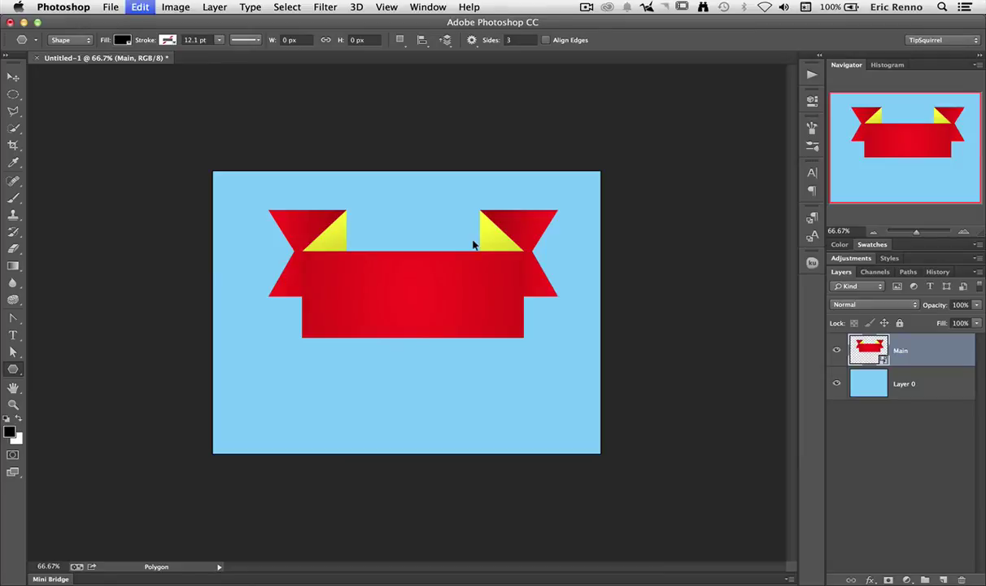
drag(557, 208, 543, 278)
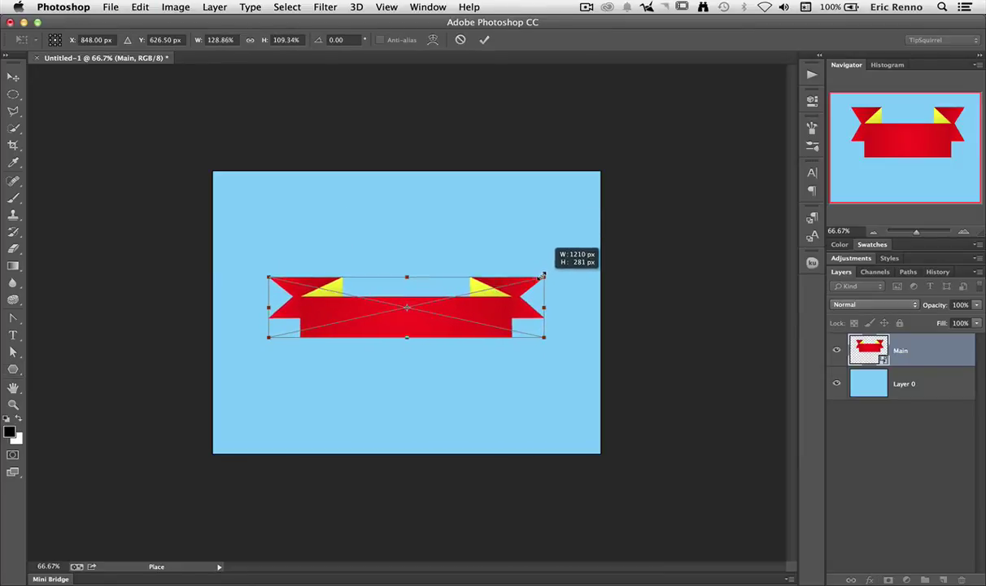
click(483, 40)
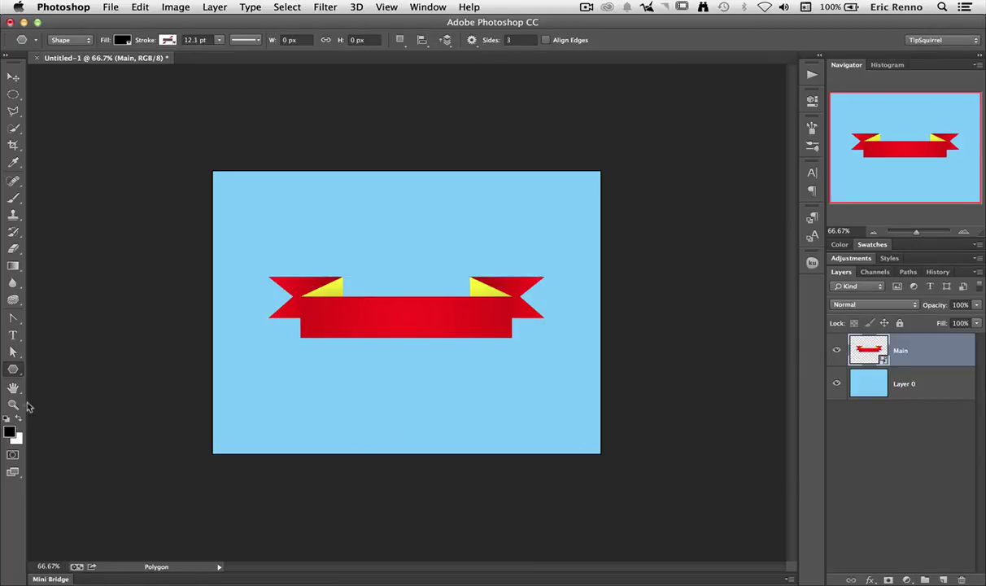
Add a text layer reading TUTORIAL
click(13, 337)
click(300, 407)
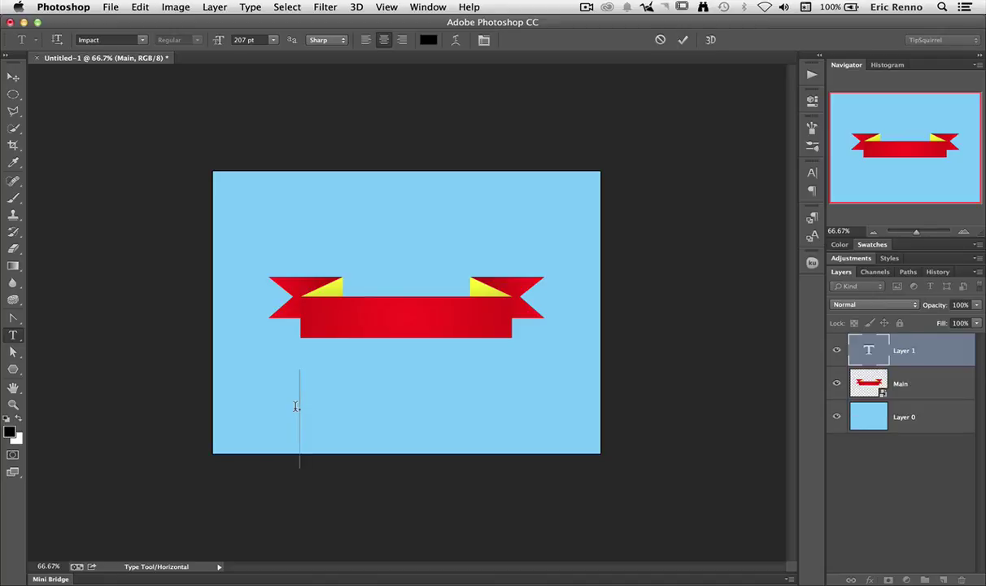
text(T)
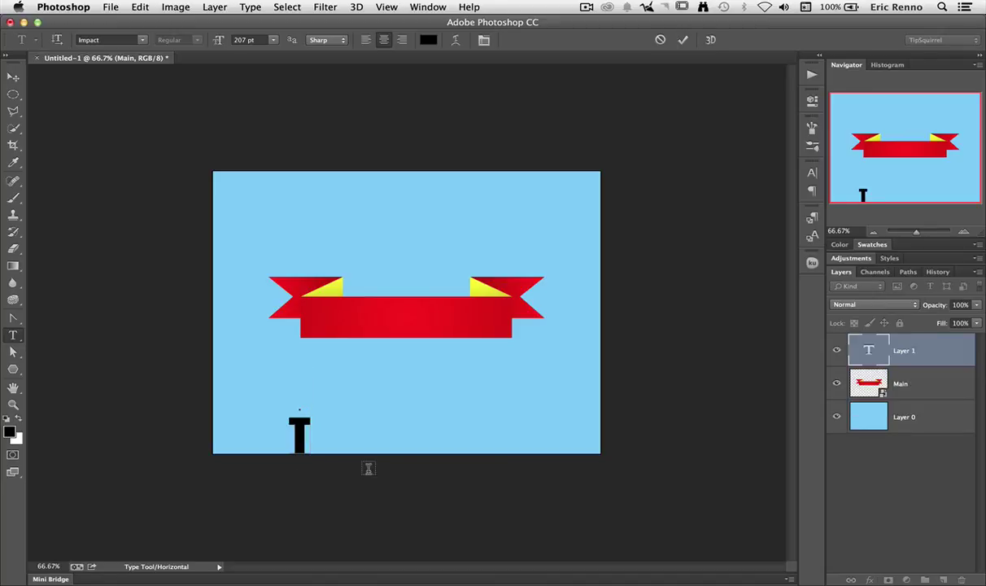
text(UTORIAL)
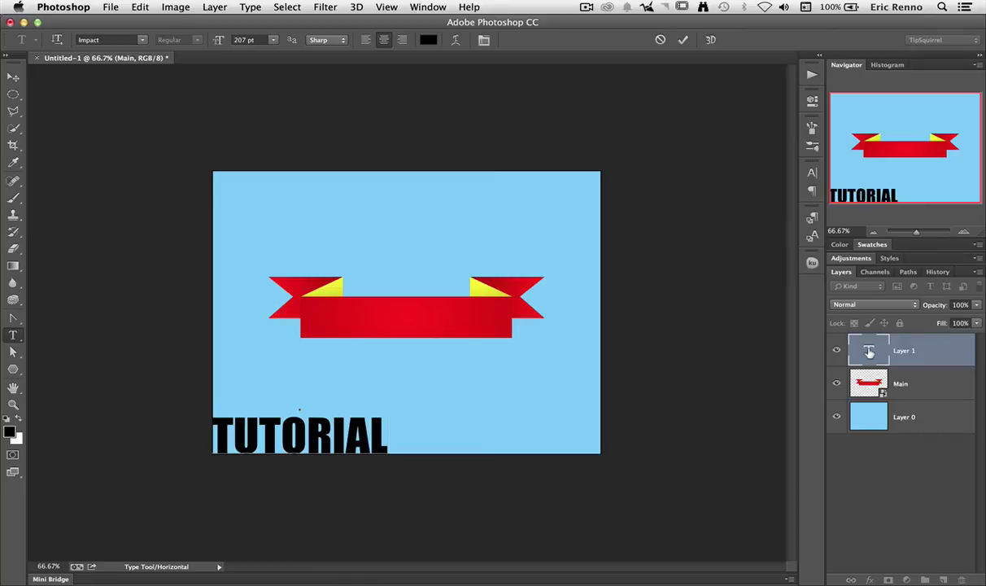
key(ctrl+Return)
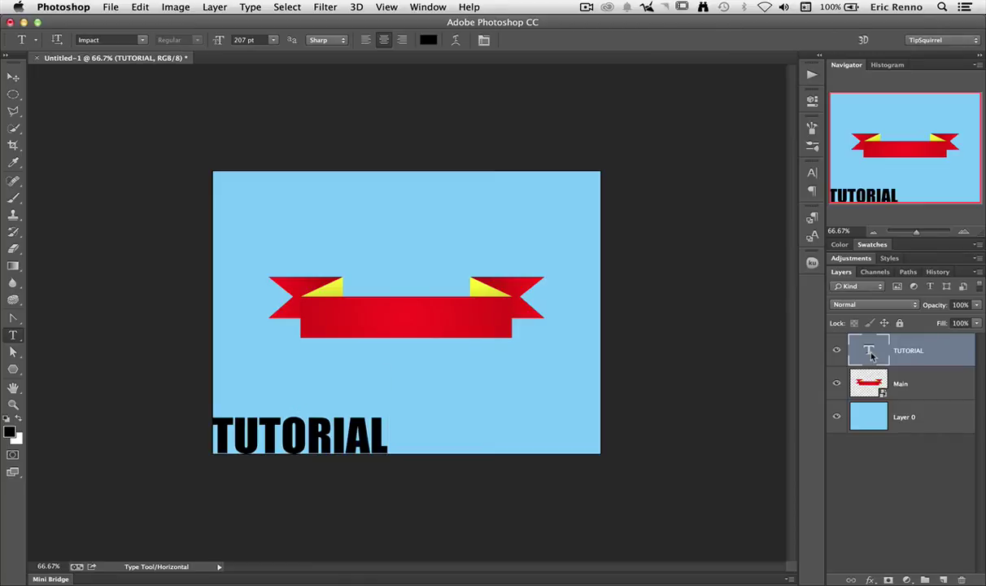
Color the TUTORIAL text with the triangles' yellow and centre it on the red ribbon
double_click(868, 350)
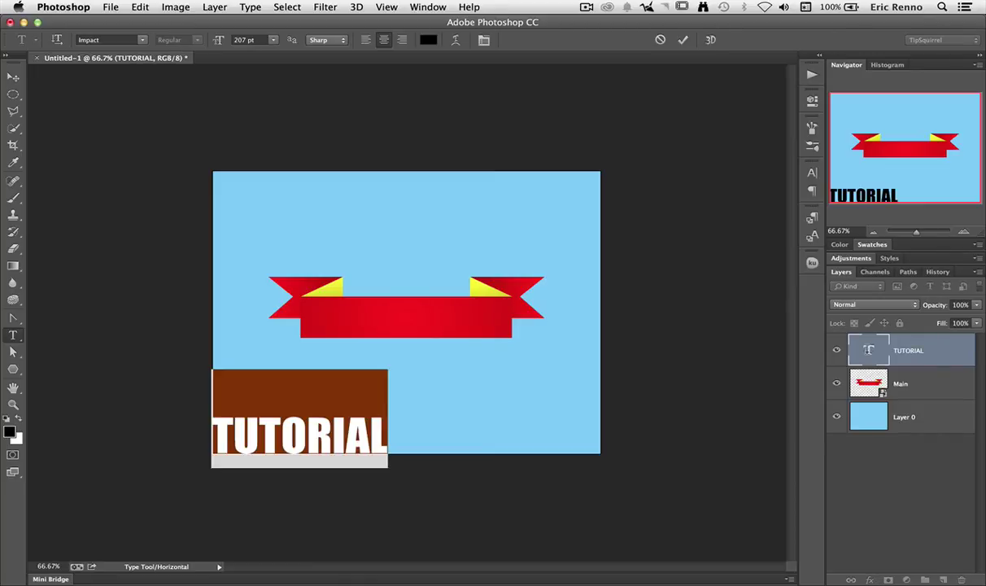
click(428, 40)
click(481, 285)
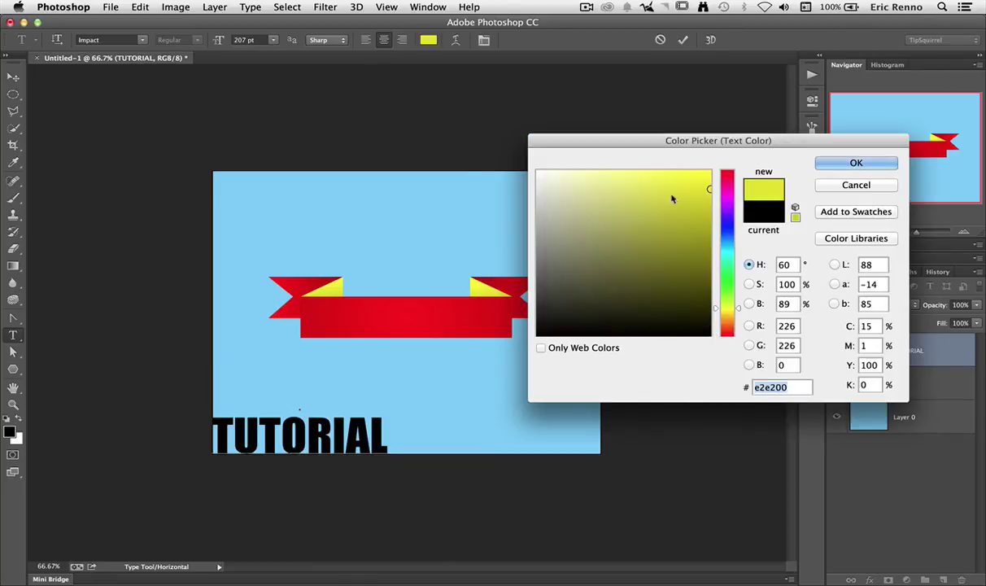
click(830, 168)
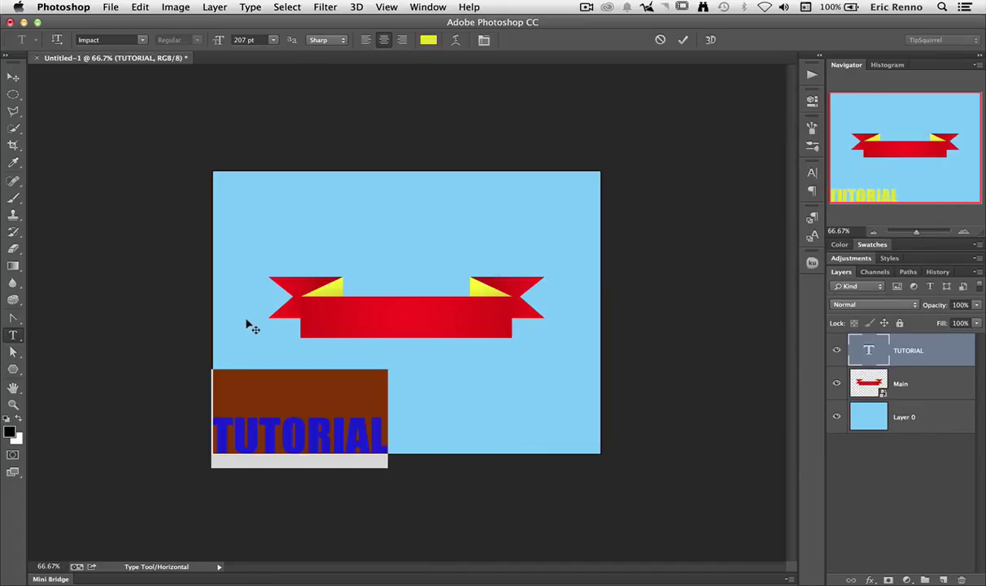
drag(247, 322, 355, 200)
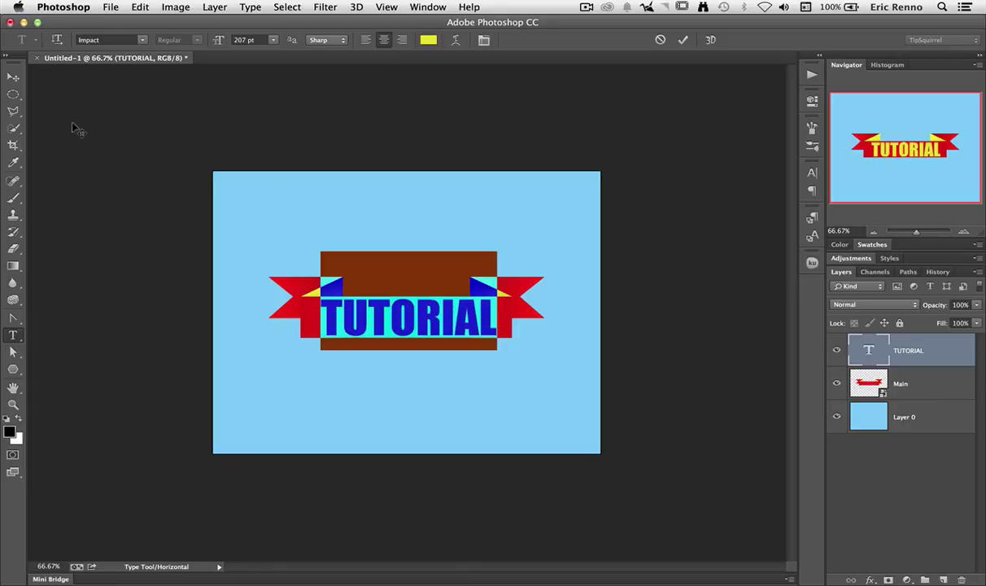
click(14, 78)
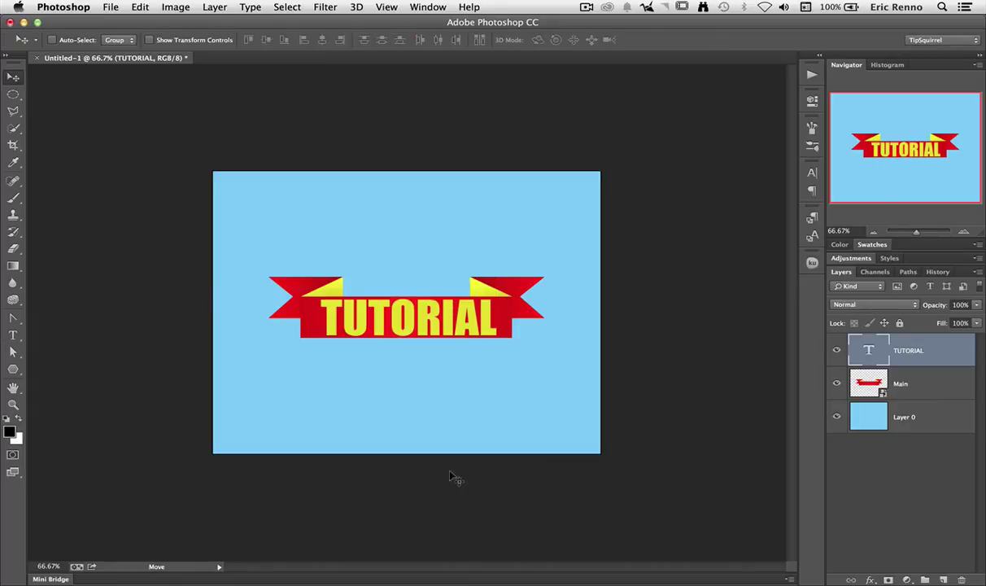
Scale the Main banner to about 137% by 139% around its centre, nudged up and 10 px right
click(872, 383)
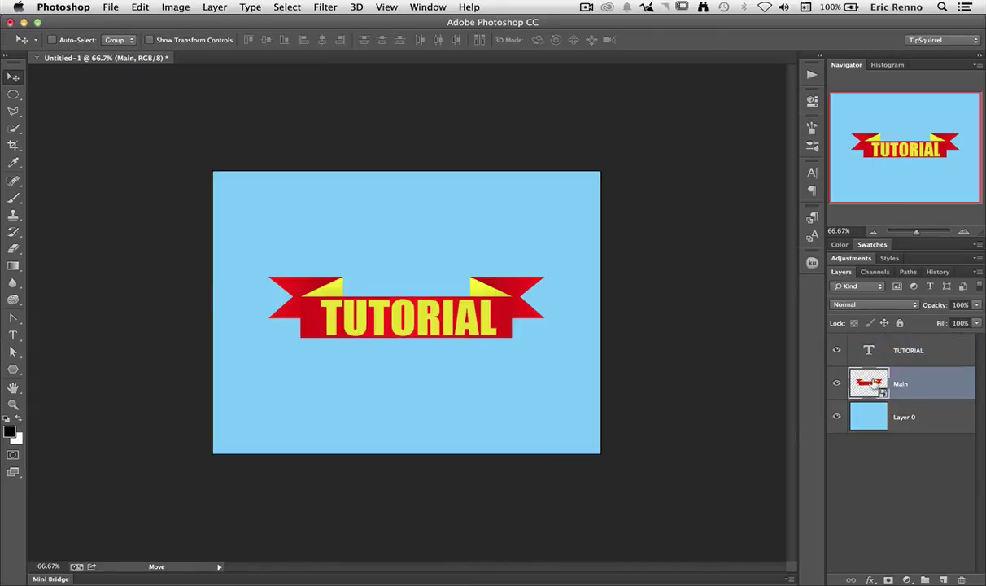
key(super+t)
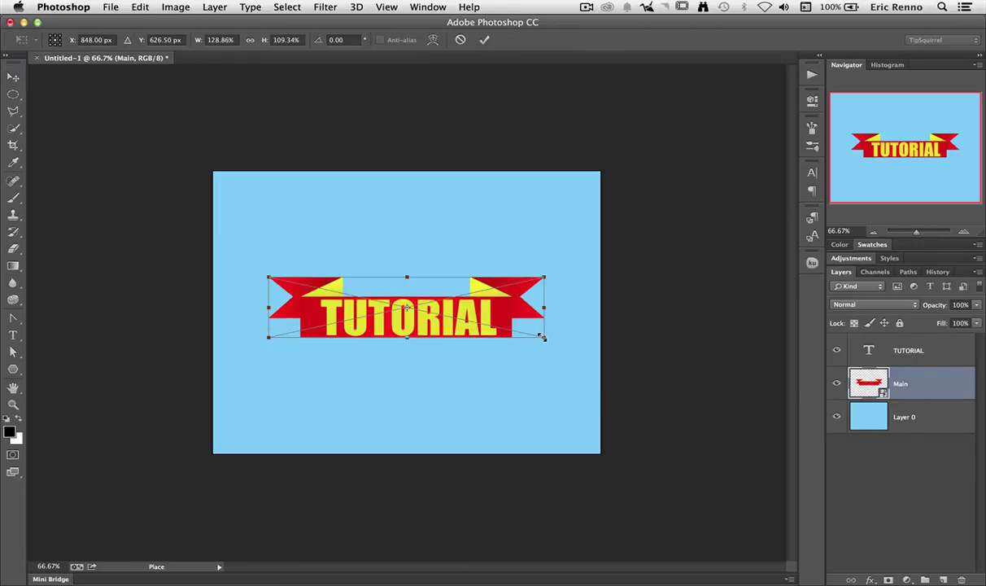
drag(542, 336, 548, 341)
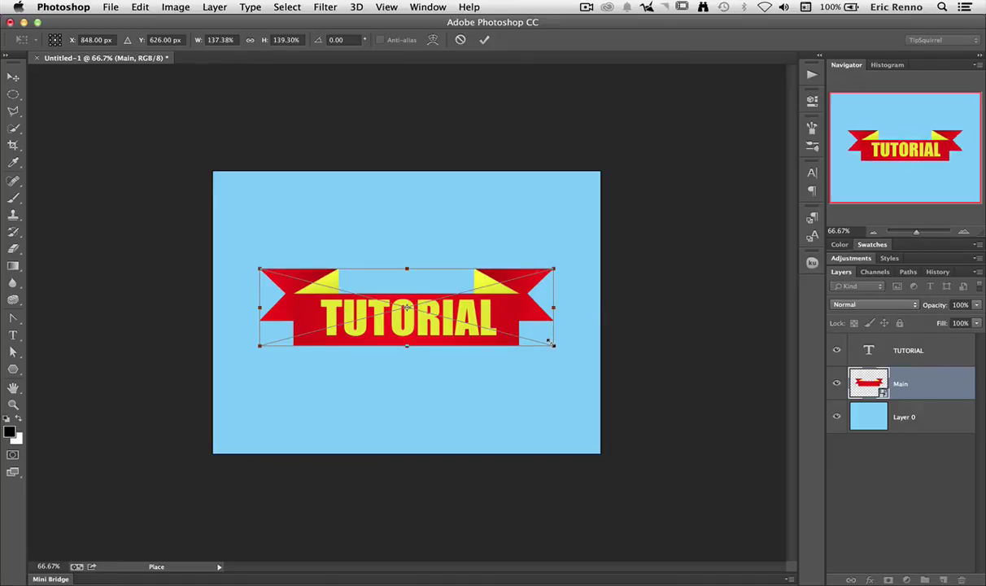
key(Up)
key(Up)
key(Up)
key(Up)
key(Up)
key(Up)
key(Up)
key(Up)
key(Up)
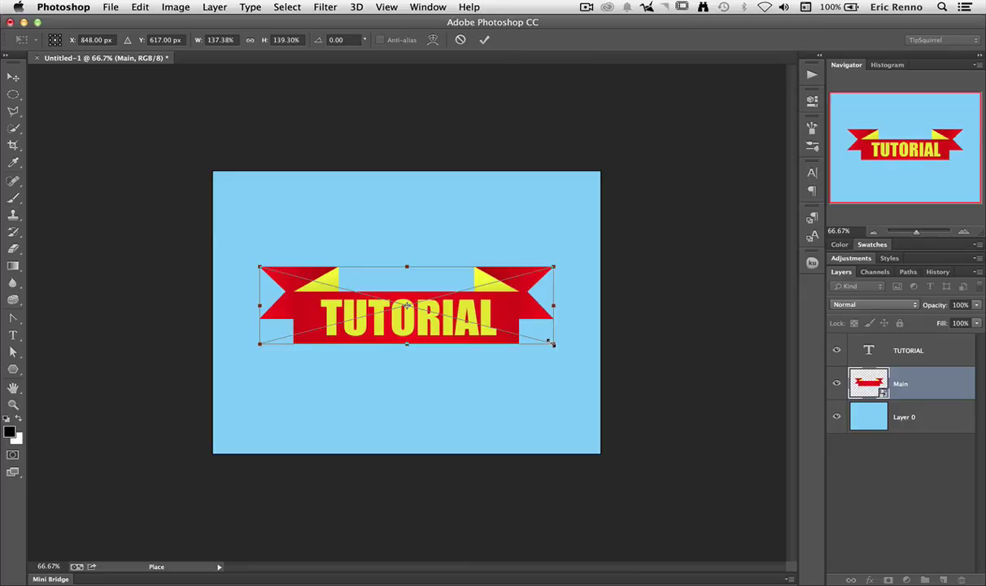
key(shift+Right)
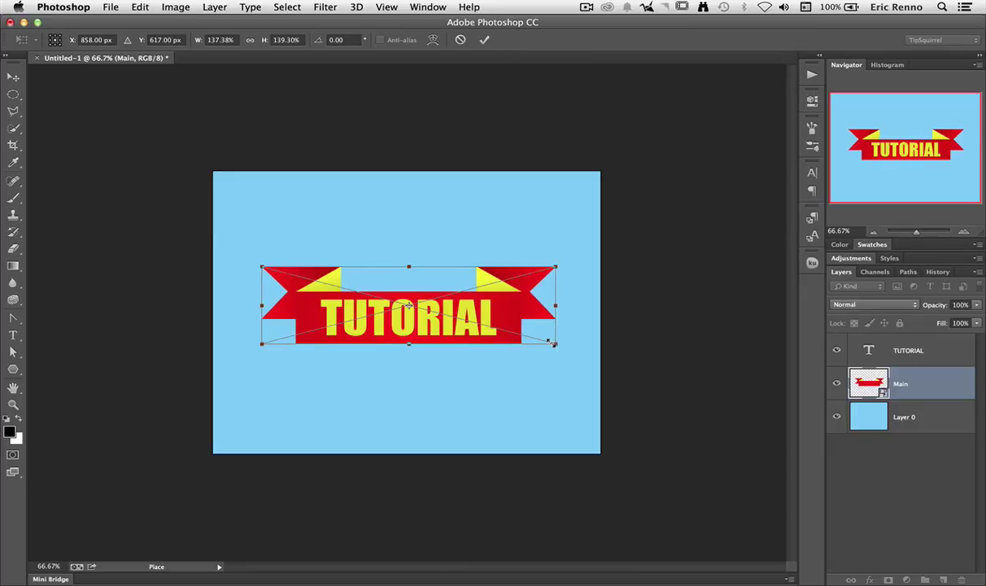
click(484, 40)
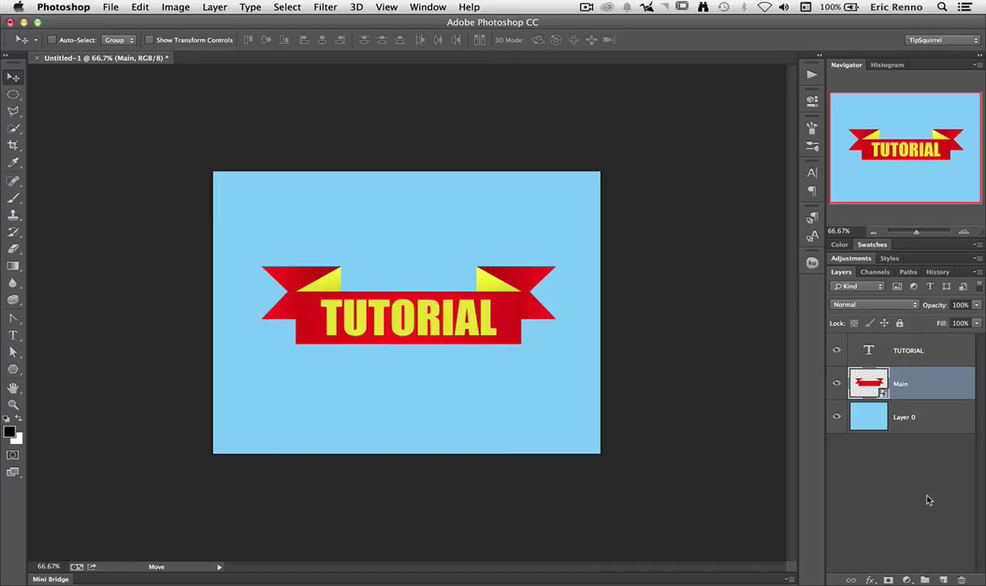
Combine the TUTORIAL text and Main banner layers into a single smart object
click(942, 350)
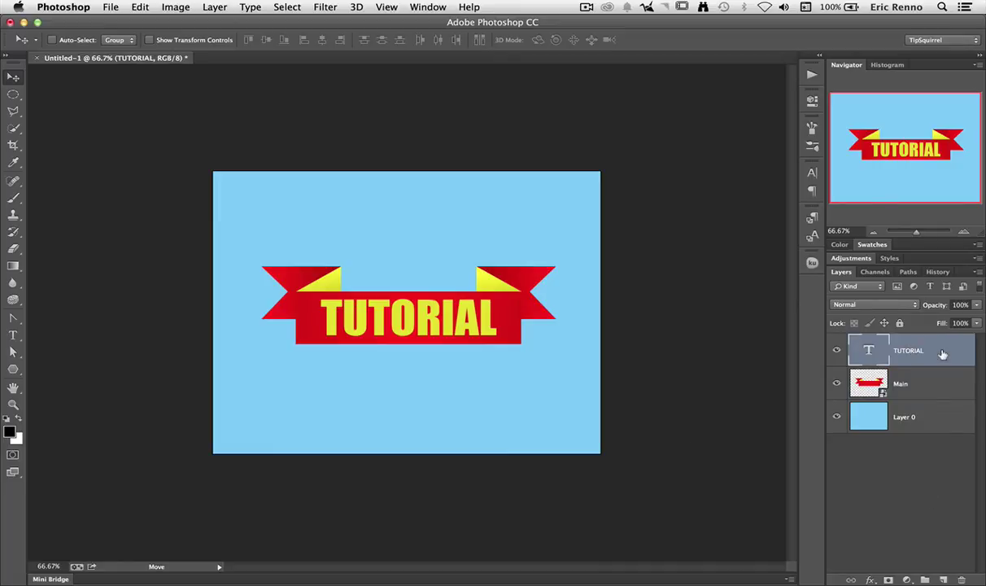
shift+click(934, 386)
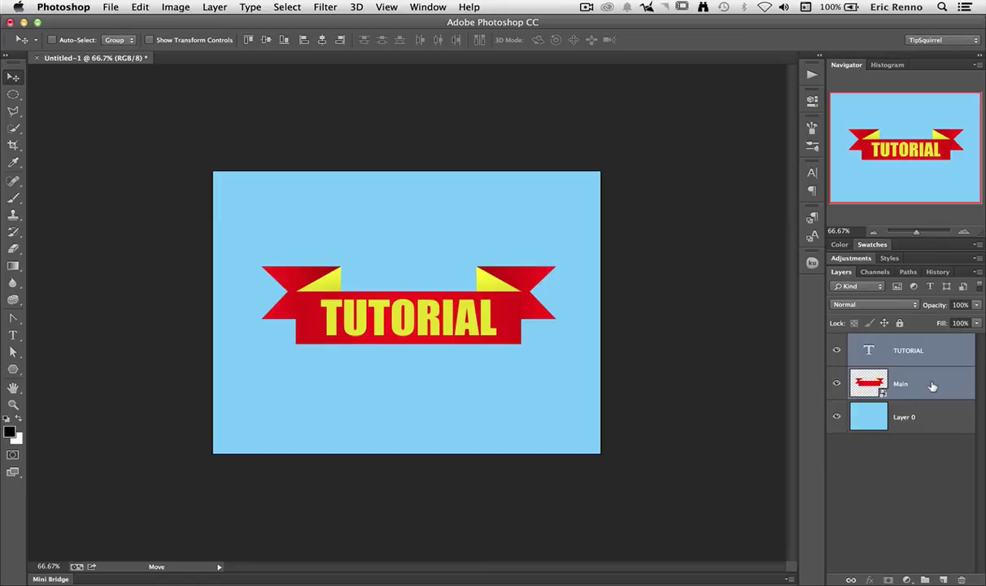
right_click(933, 387)
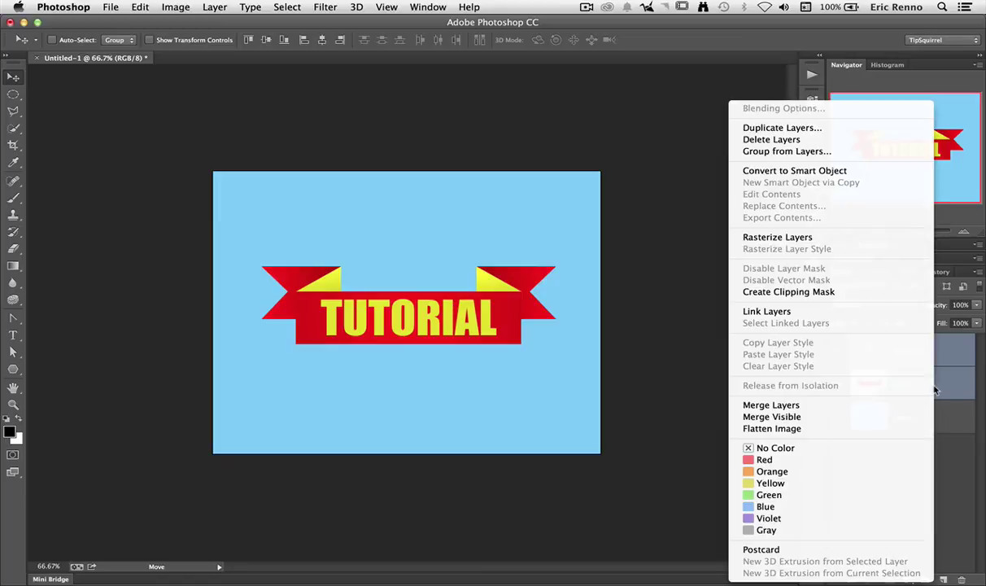
click(867, 172)
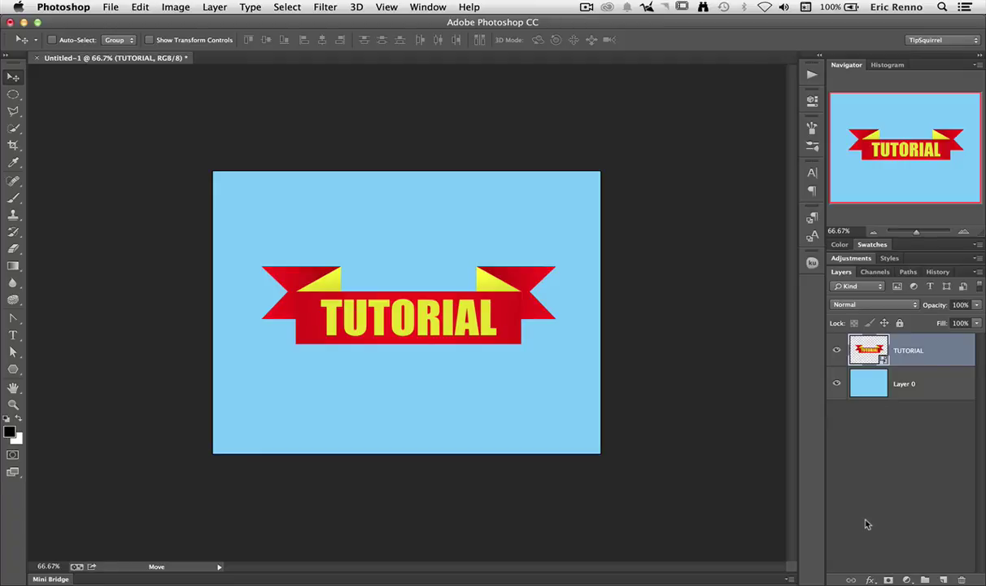
Warp the smart object with an Arc preset at about -13 bend so the ends curve up
key(super+t)
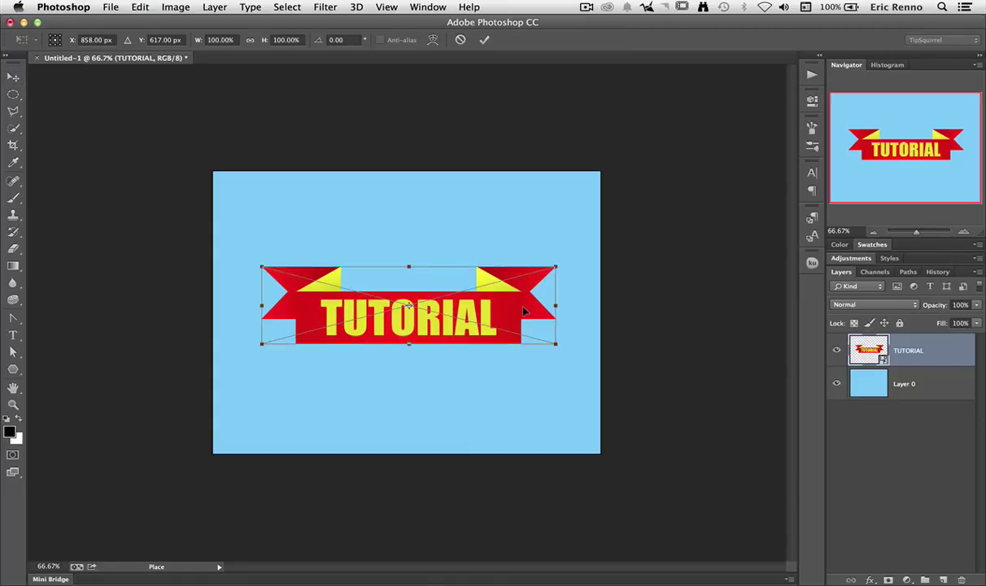
right_click(523, 311)
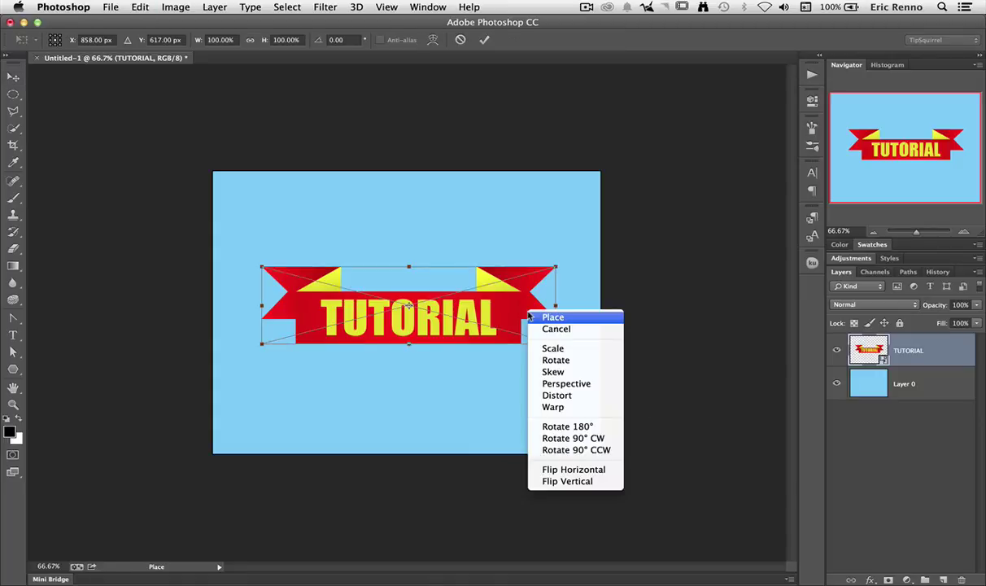
click(571, 413)
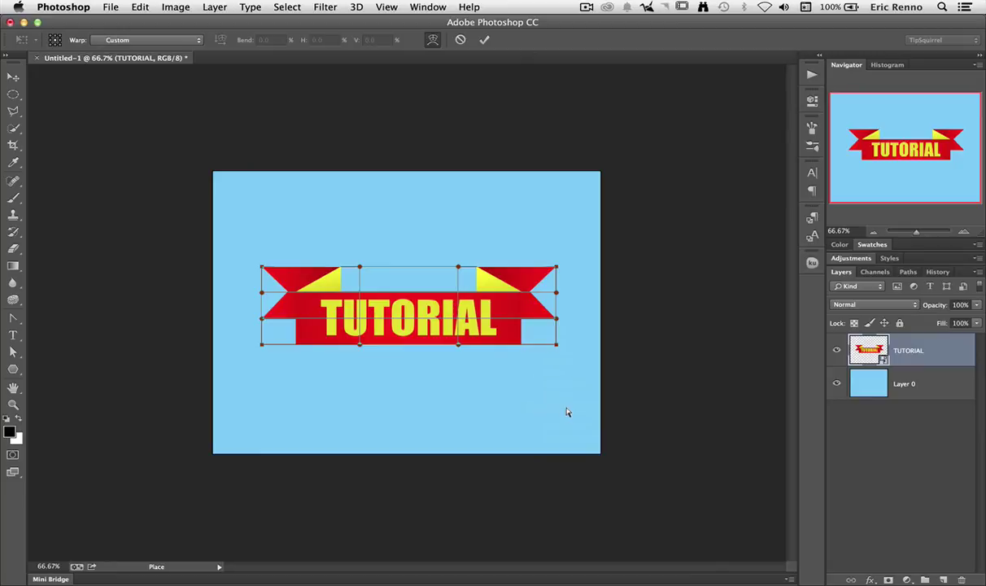
click(195, 41)
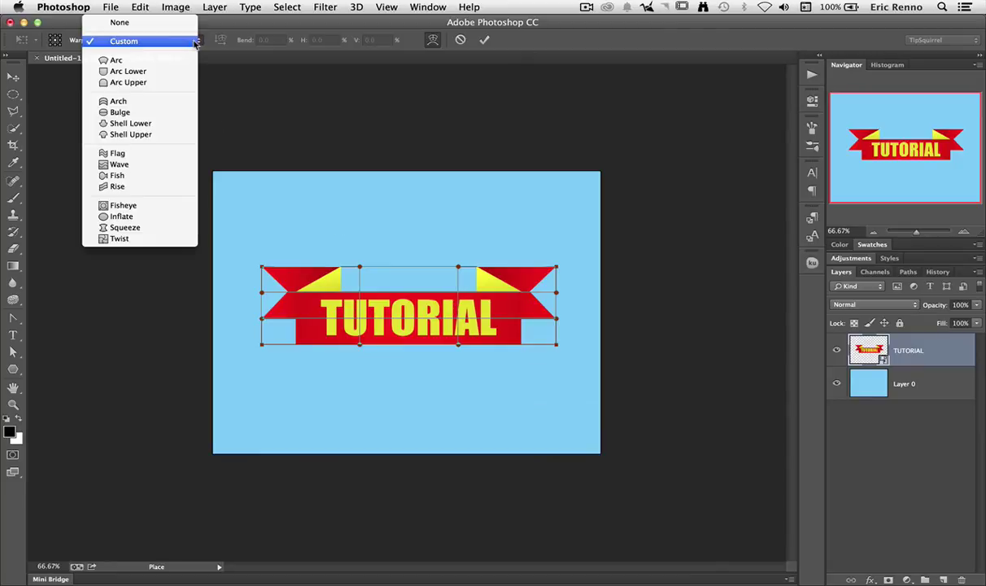
click(192, 61)
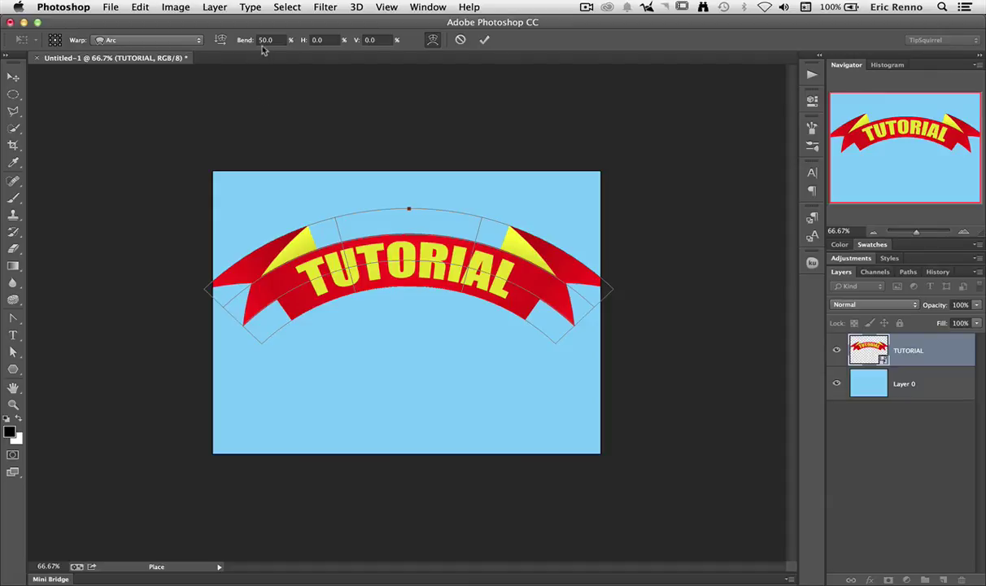
drag(234, 40, 171, 41)
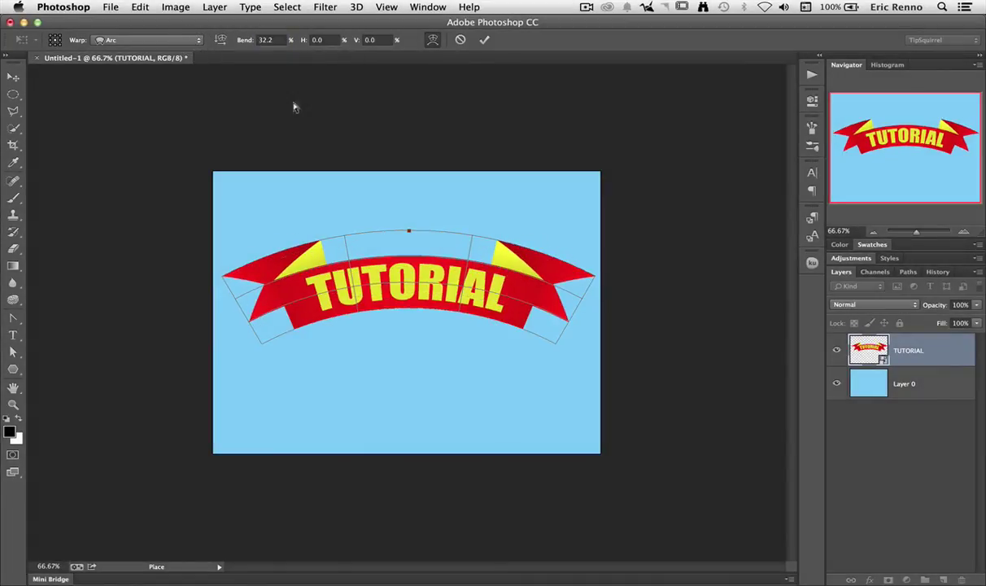
click(260, 39)
key(shift+Down)
key(shift+Down)
key(shift+Down)
key(shift+Down)
key(shift+Down)
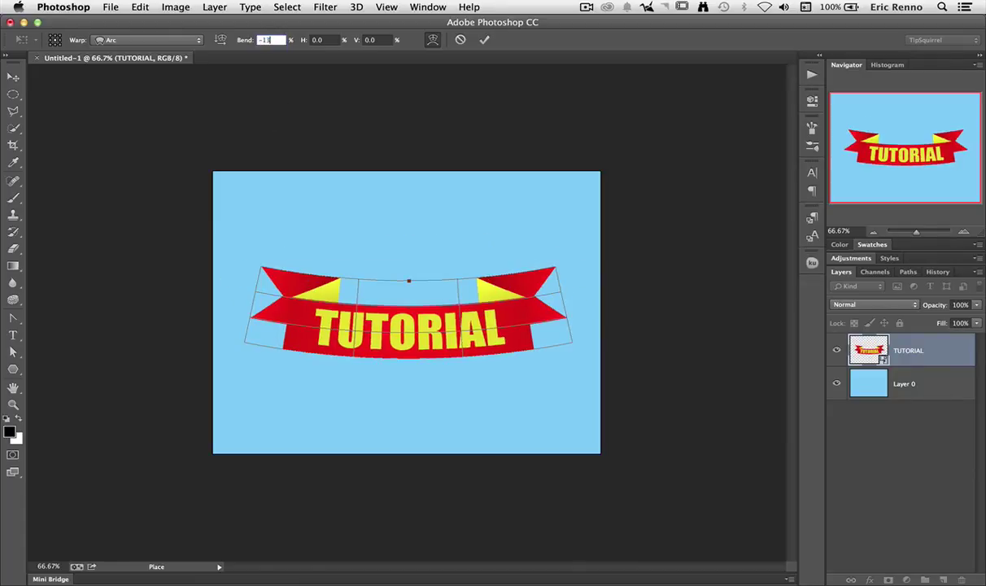
click(483, 40)
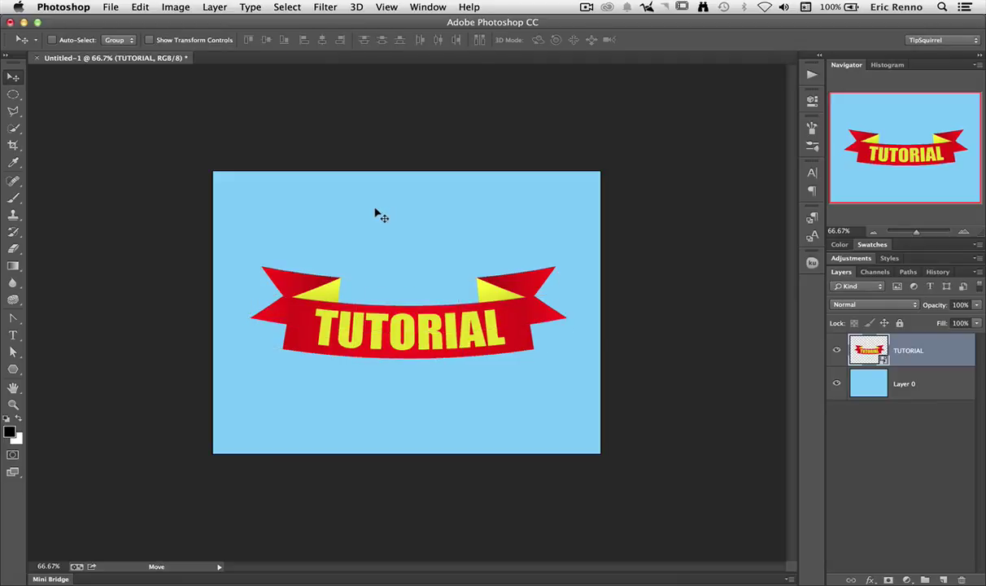